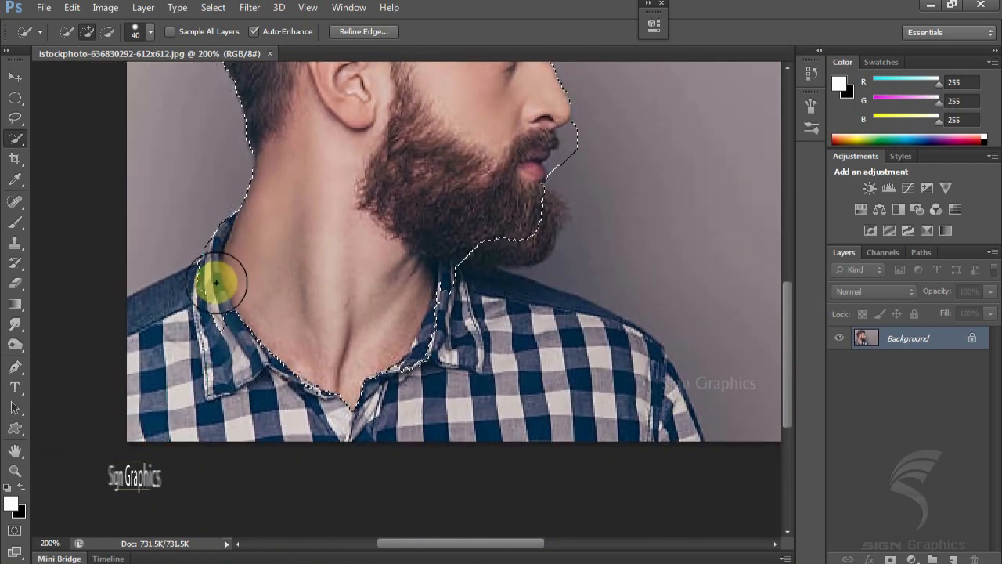
- Extend the quick selection over the man's shirt and back shoulder, then reduce the selection brush size to 30
mouse_move(143, 403)
left_mouse_down()
mouse_move(190, 370)
mouse_move(203, 344)
mouse_move(125, 435)
mouse_move(279, 403)
mouse_move(403, 413)
mouse_move(581, 405)
mouse_move(617, 414)
mouse_move(676, 477)
mouse_move(583, 381)
mouse_move(566, 344)
mouse_move(463, 334)
mouse_move(472, 327)
mouse_move(640, 429)
mouse_move(535, 382)
mouse_move(504, 344)
mouse_move(560, 342)
mouse_move(646, 397)
mouse_move(630, 367)
mouse_move(644, 371)
mouse_move(670, 421)
mouse_move(617, 348)
mouse_move(651, 394)
mouse_move(629, 346)
mouse_move(610, 379)
mouse_move(572, 399)
mouse_move(485, 314)
left_mouse_up()
key("bracketleft")
key("space")
left_click_drag(282, 237, 268, 439)
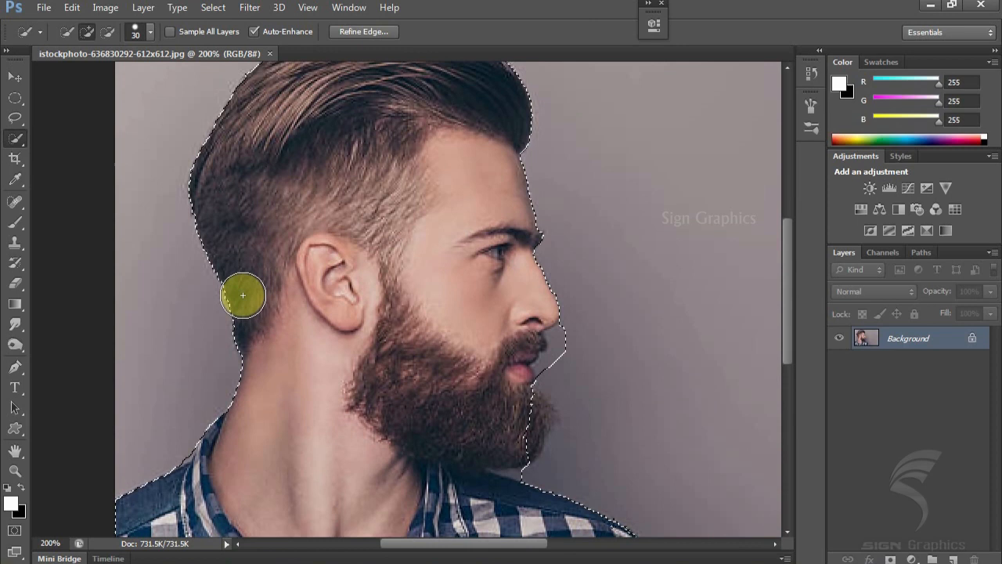
- Use the Lasso tool to trim excess background from the selection around the back of the collar and shoulder
left_click(15, 117)
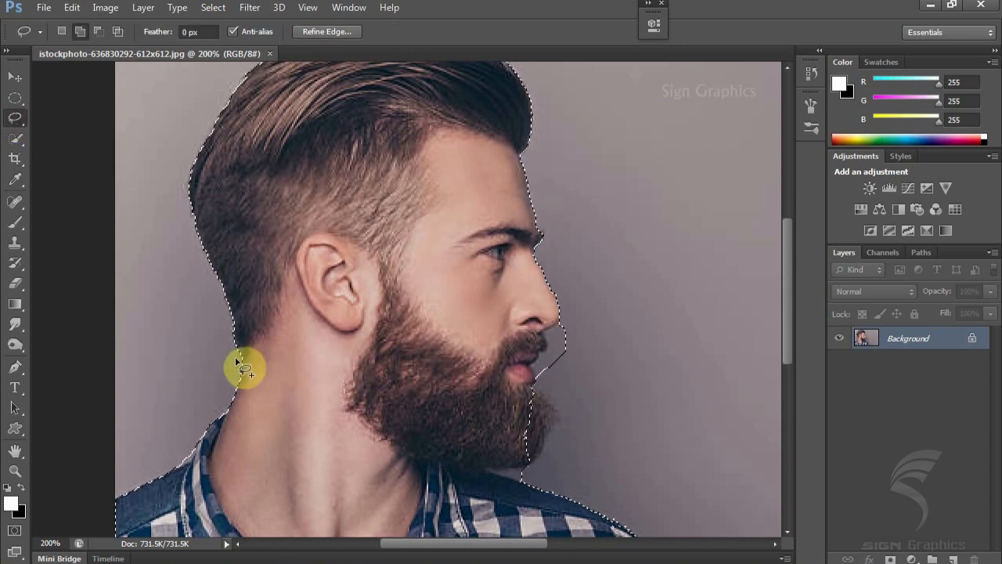
key("ctrl+plus")
mouse_move(216, 406)
left_mouse_down()
mouse_move(267, 236)
mouse_move(310, 149)
left_mouse_up()
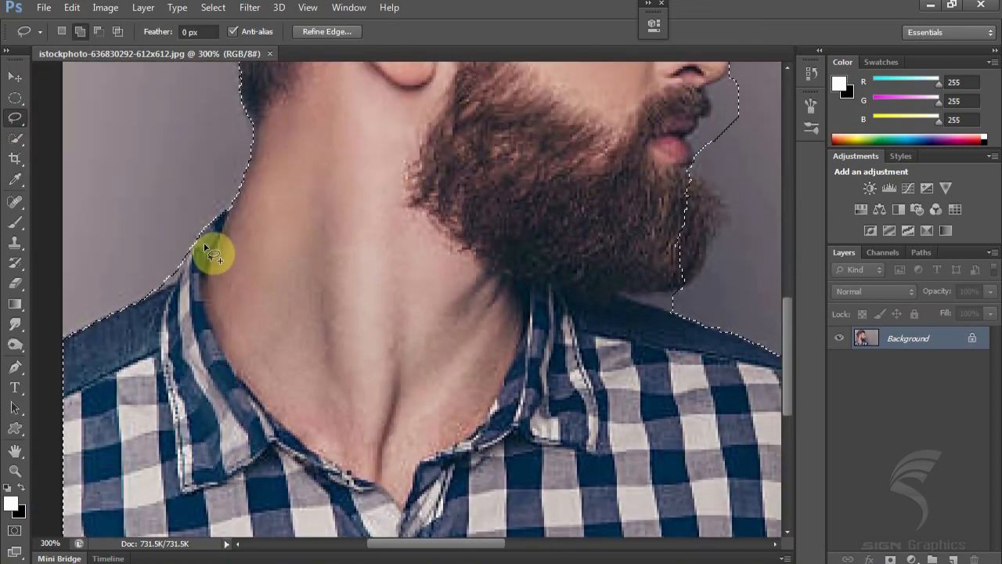
key("alt")
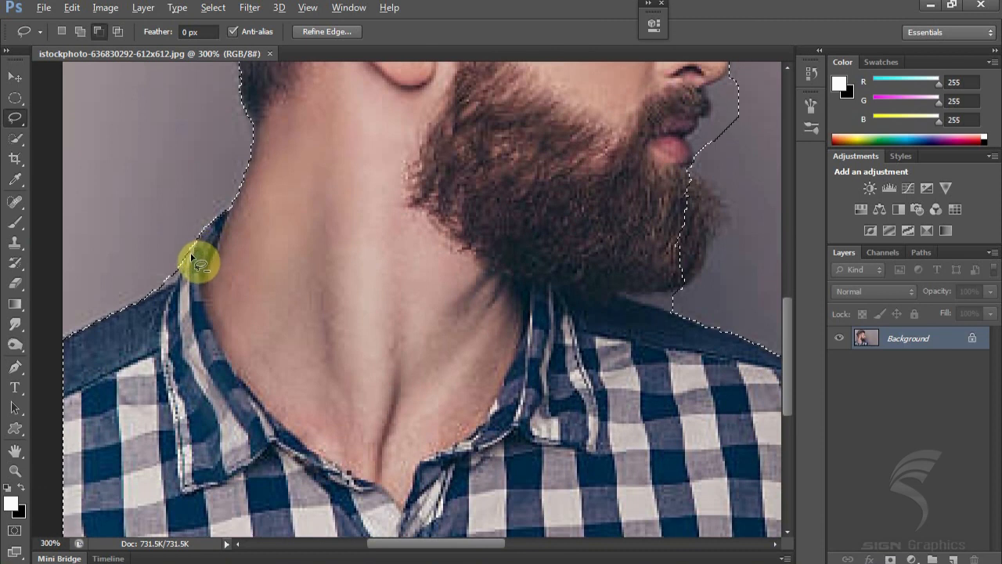
left_click_drag(177, 283, 151, 296)
left_click_drag(154, 202, 161, 204)
- Add the front of the beard to the lasso selection and subtract the background gap between the beard and the shoulder
left_click_drag(418, 241, 116, 298)
key("shift")
mouse_move(232, 321)
left_mouse_down()
mouse_move(313, 246)
mouse_move(312, 228)
mouse_move(335, 252)
mouse_move(319, 329)
mouse_move(302, 344)
mouse_move(259, 324)
mouse_move(270, 238)
mouse_move(301, 223)
mouse_move(332, 345)
left_mouse_up()
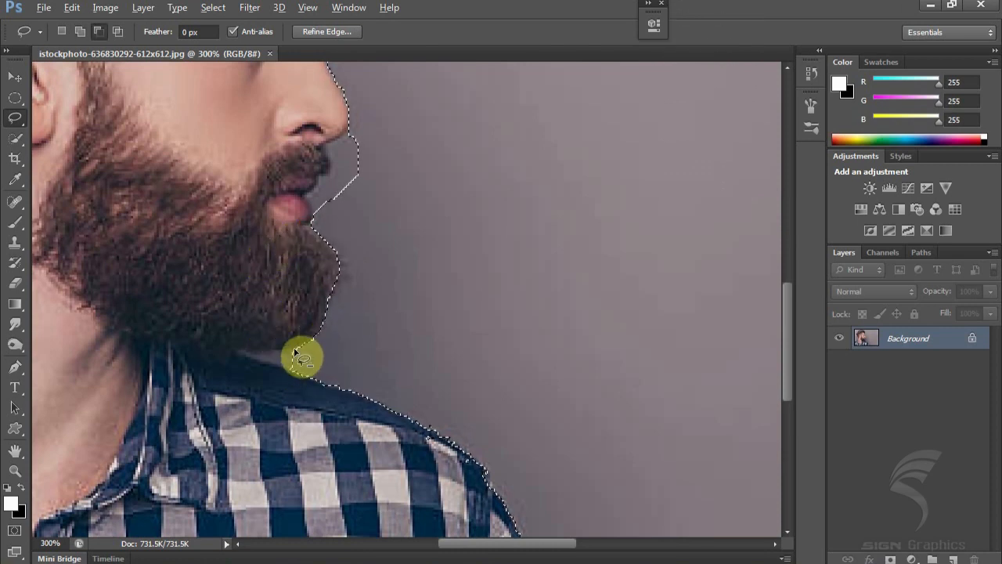
mouse_move(272, 355)
left_mouse_down()
mouse_move(235, 353)
mouse_move(319, 375)
mouse_move(305, 341)
left_mouse_up()
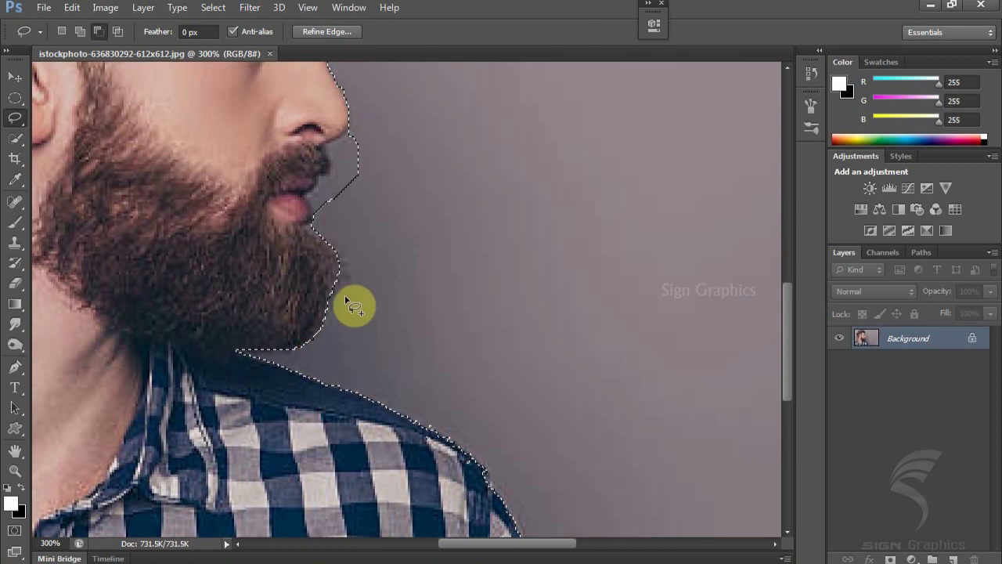
- Subtract the background in front of the moustache and lips from the selection with the Lasso tool
left_click_drag(316, 206, 253, 351)
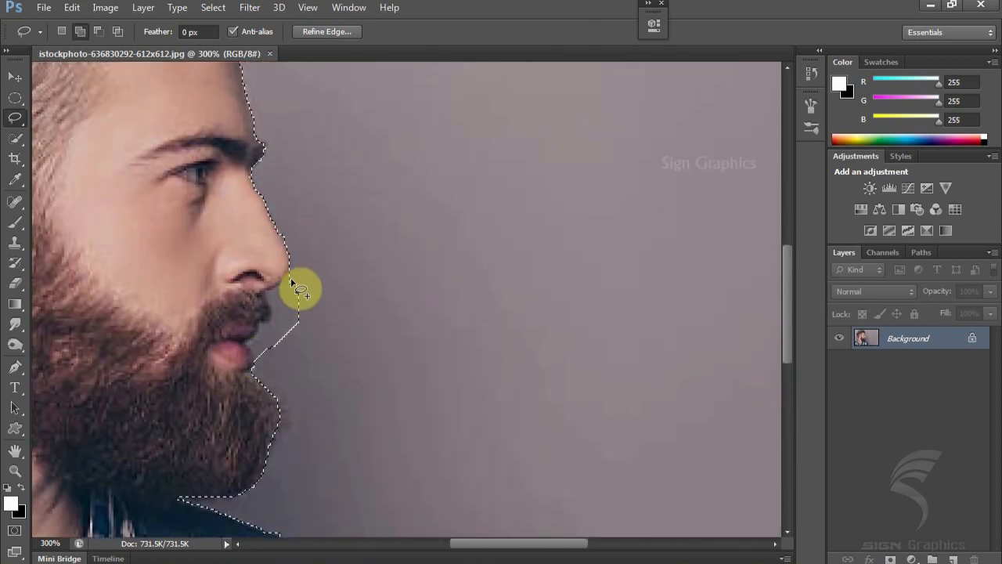
left_click_drag(288, 281, 274, 295)
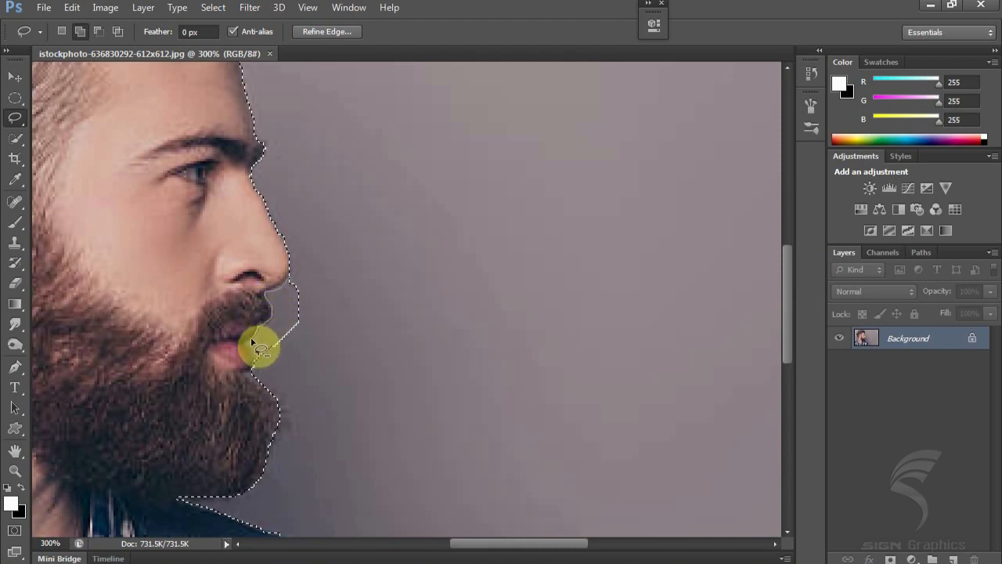
mouse_move(248, 349)
left_mouse_down()
mouse_move(283, 366)
mouse_move(312, 299)
mouse_move(297, 278)
left_mouse_up()
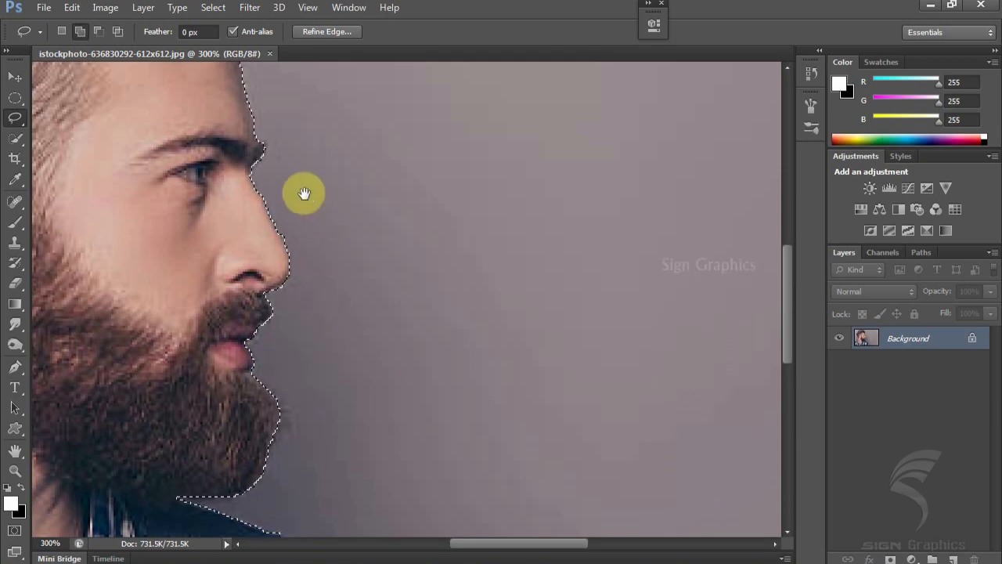
- Correct the selection edge along the bridge of the nose with the Lasso tool
left_click_drag(302, 193, 339, 353)
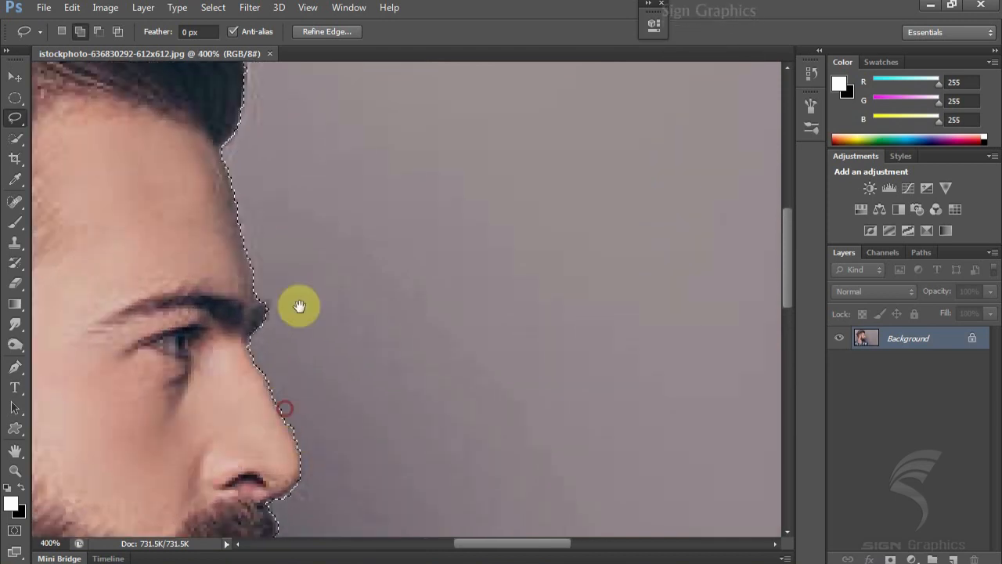
key("ctrl+plus")
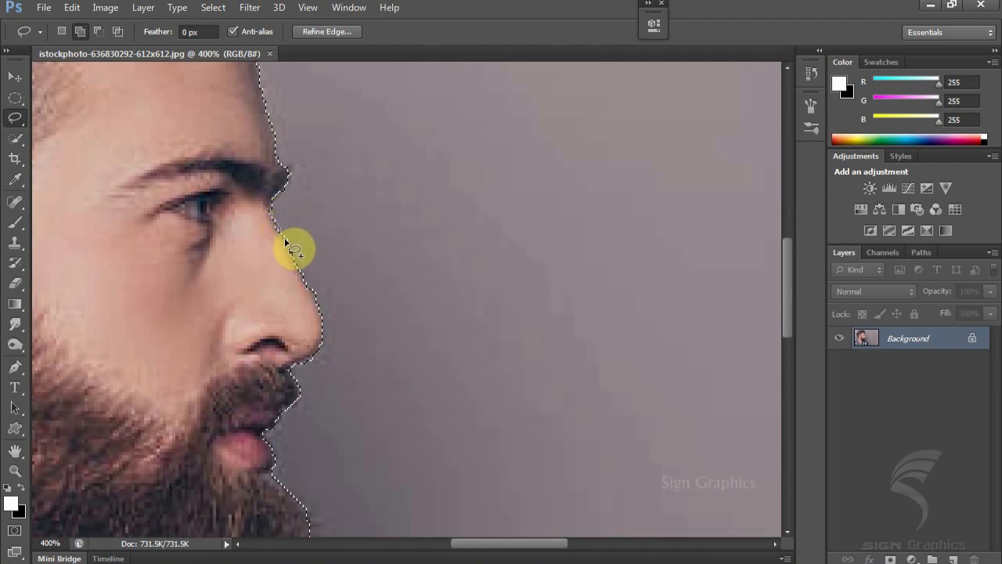
left_click_drag(288, 246, 298, 265)
- Examine the selection outline around the hair, back of the head, neck and collar for inaccuracies
left_click_drag(329, 224, 517, 474)
left_click_drag(340, 206, 533, 396)
mouse_move(257, 335)
left_mouse_down()
mouse_move(496, 184)
mouse_move(462, 39)
left_mouse_up()
left_click_drag(429, 430, 341, 179)
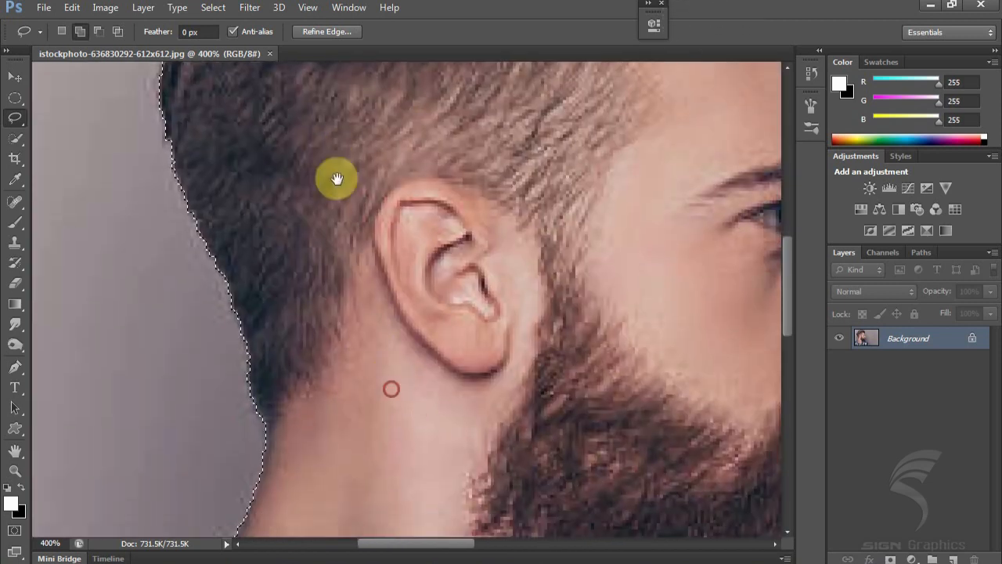
left_click_drag(369, 419, 324, 140)
left_click_drag(261, 342, 402, 167)
left_click_drag(389, 287, 336, 267)
mouse_move(705, 391)
left_mouse_down()
mouse_move(465, 309)
mouse_move(291, 302)
left_mouse_up()
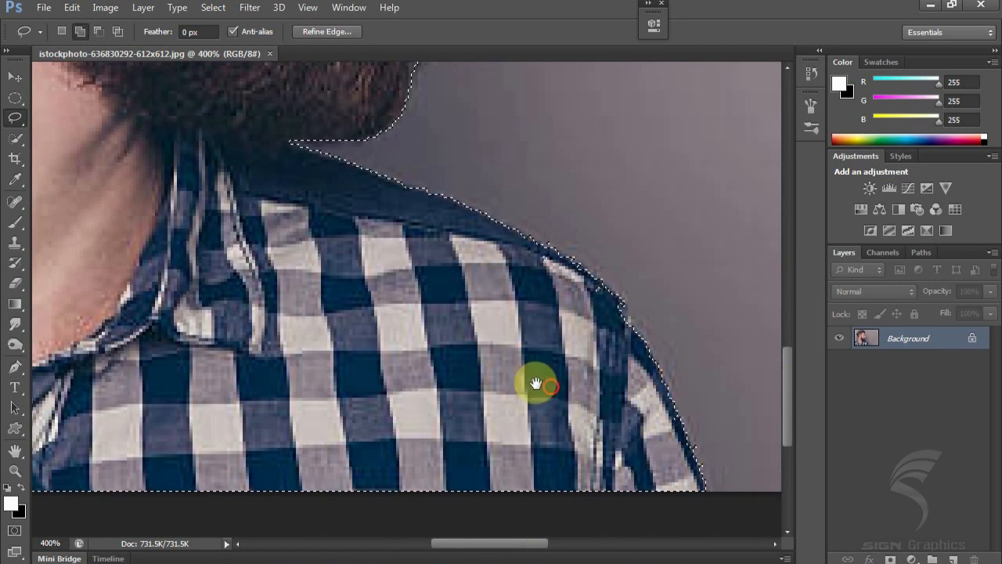
- Clean up the selection edge along the front shoulder and sleeve by adding missed shirt areas and subtracting stray background
left_click_drag(537, 385, 391, 351)
mouse_move(462, 268)
left_mouse_down()
mouse_move(496, 332)
mouse_move(440, 251)
mouse_move(539, 452)
mouse_move(489, 309)
mouse_move(534, 422)
mouse_move(490, 349)
mouse_move(480, 393)
mouse_move(562, 501)
mouse_move(534, 436)
mouse_move(528, 394)
mouse_move(554, 446)
mouse_move(543, 394)
mouse_move(532, 409)
mouse_move(555, 459)
mouse_move(528, 371)
mouse_move(533, 424)
mouse_move(531, 399)
left_mouse_up()
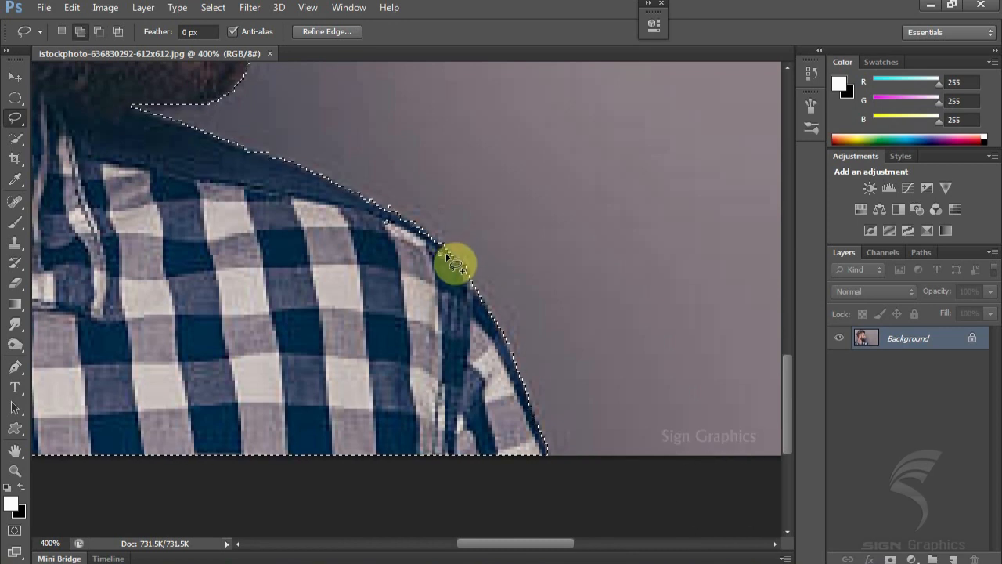
mouse_move(440, 263)
left_mouse_down()
mouse_move(458, 281)
mouse_move(494, 302)
mouse_move(402, 213)
mouse_move(363, 197)
mouse_move(425, 232)
left_mouse_up()
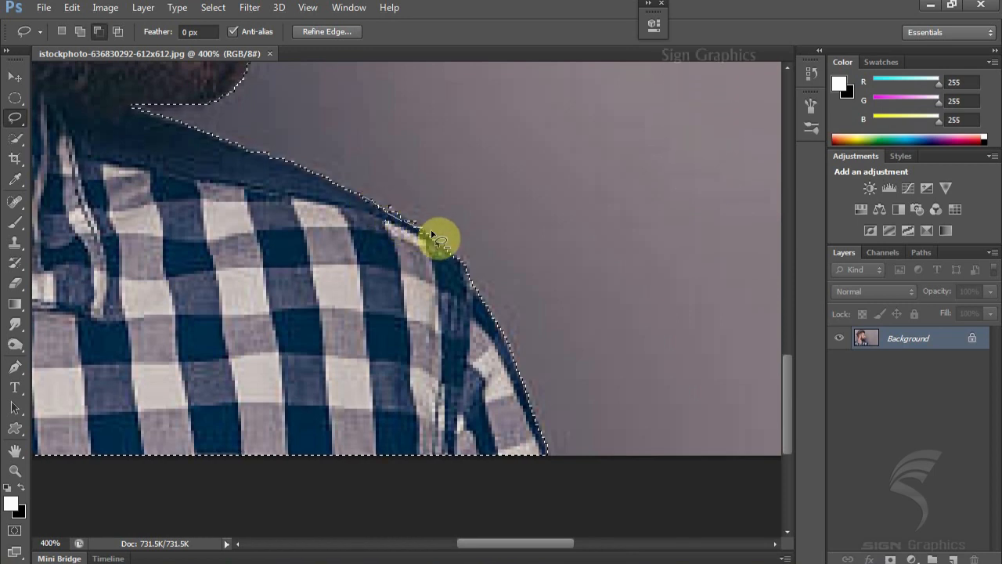
mouse_move(389, 184)
left_mouse_down()
mouse_move(282, 265)
mouse_move(370, 363)
mouse_move(395, 270)
mouse_move(390, 220)
left_mouse_up()
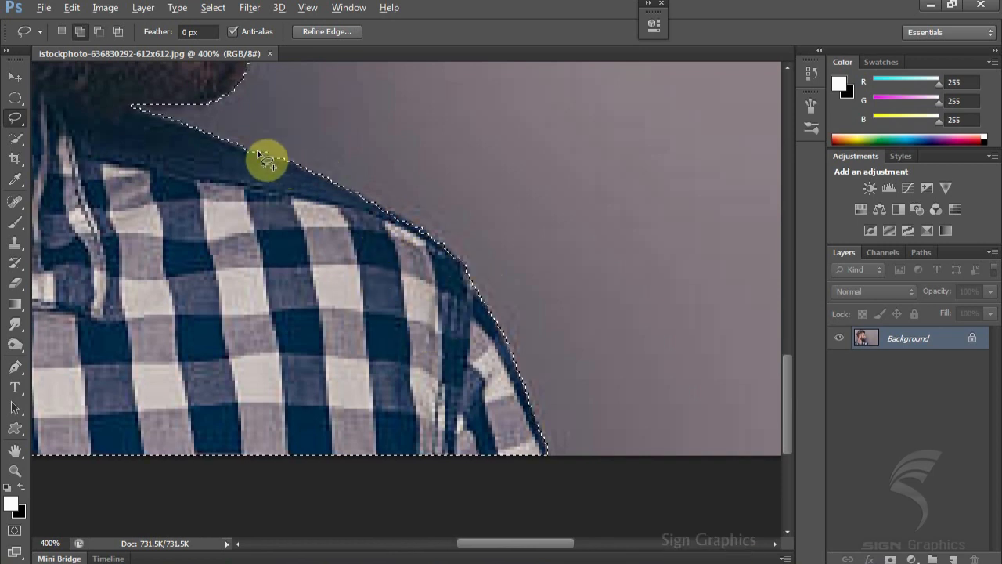
left_click_drag(301, 167, 225, 149)
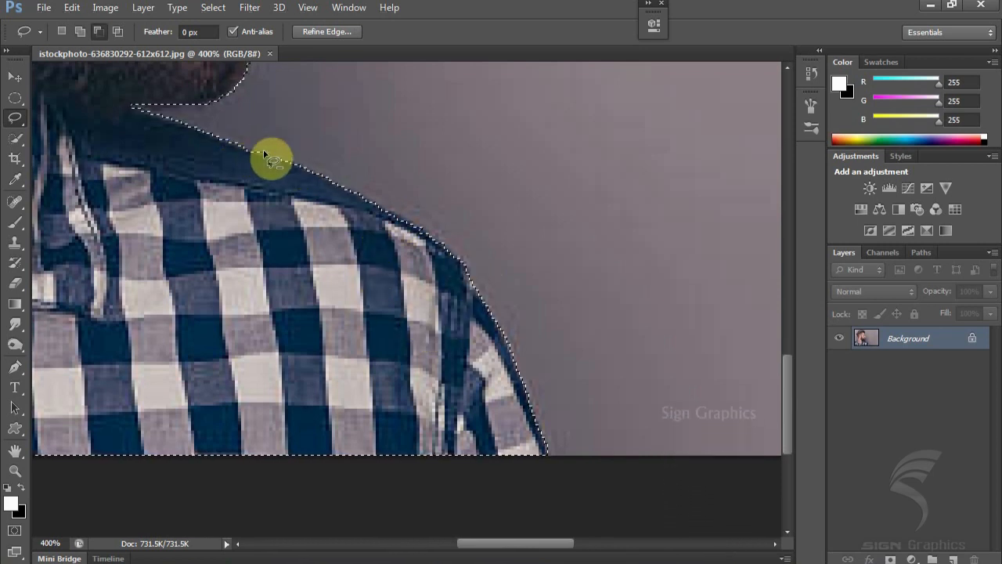
- Recheck the face profile and smooth the remaining uneven selection edge on the nose with the Lasso tool
left_click_drag(454, 271, 518, 432)
left_click_drag(391, 224, 447, 302)
mouse_move(441, 206)
left_mouse_down()
mouse_move(443, 301)
mouse_move(383, 296)
mouse_move(391, 313)
mouse_move(371, 313)
left_mouse_up()
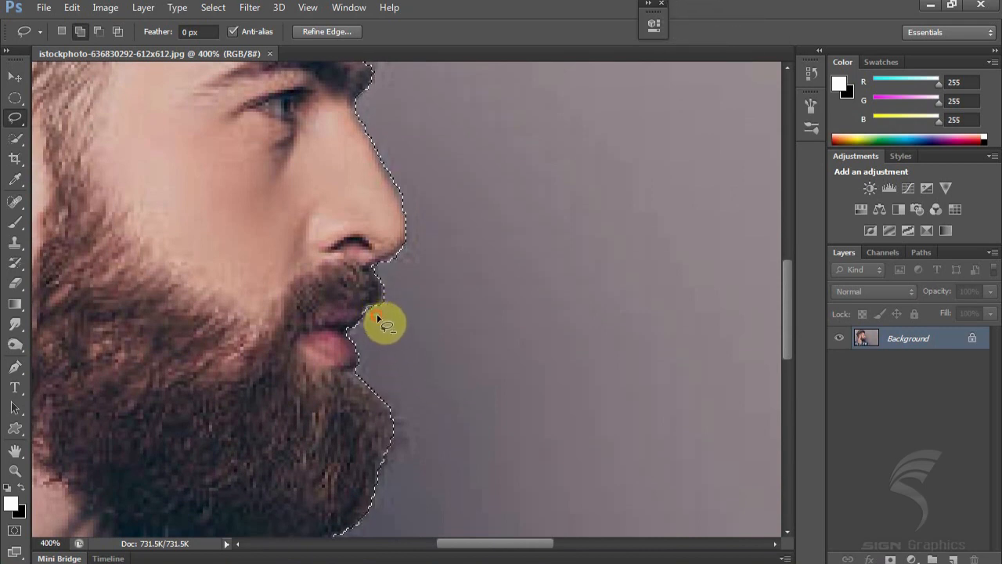
key("ctrl+minus")
key("ctrl+minus")
key("ctrl+minus")
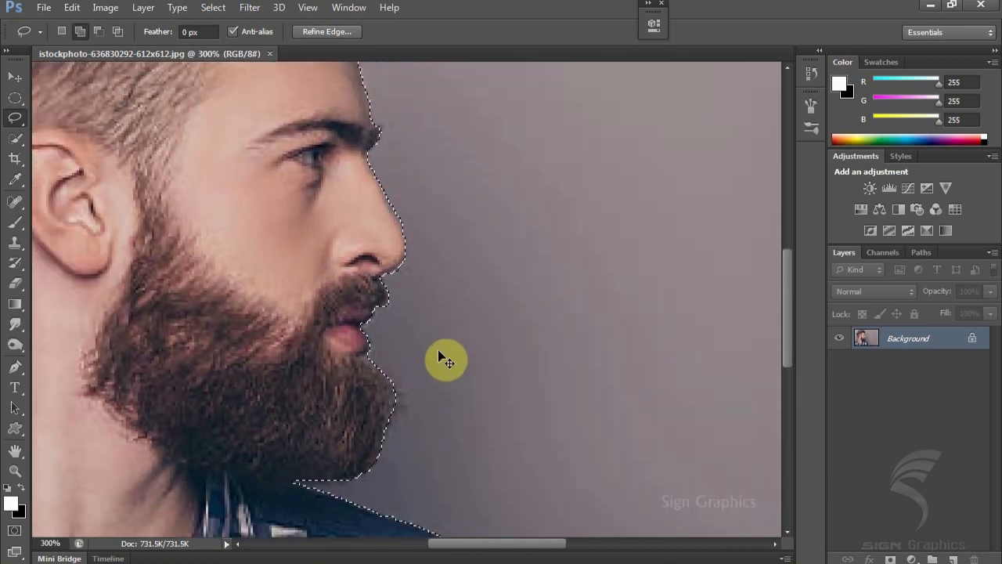
key("ctrl+plus")
key("ctrl+plus")
key("ctrl+plus")
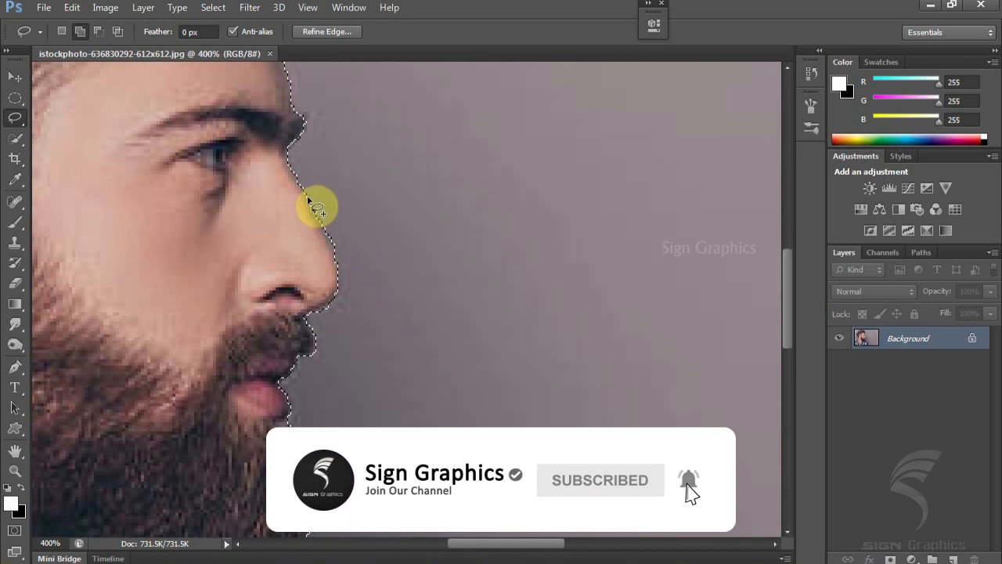
key("shift")
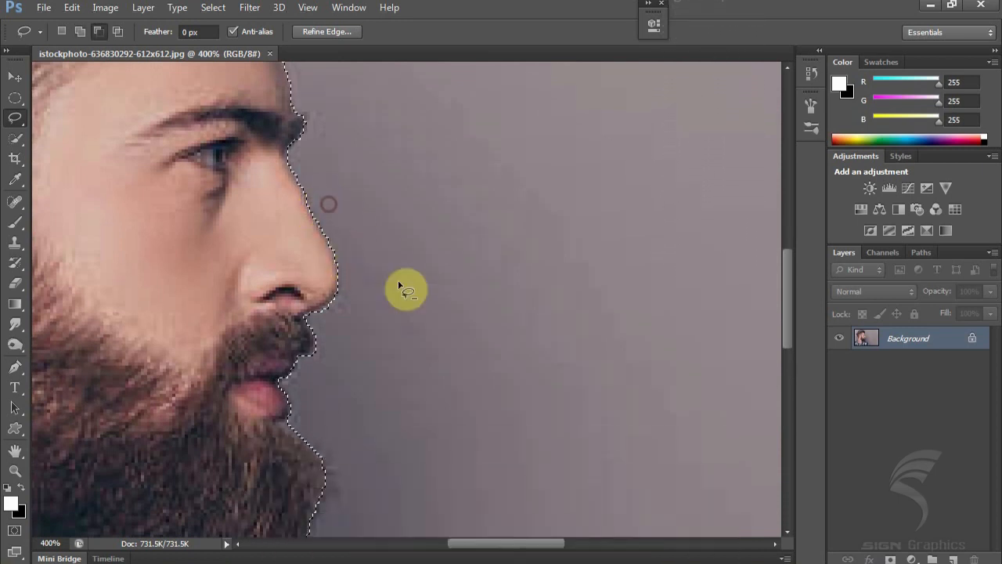
key("shift")
- Open Refine Edge for the finished selection and set Smooth to 8
key("ctrl+minus")
key("ctrl+minus")
key("ctrl+minus")
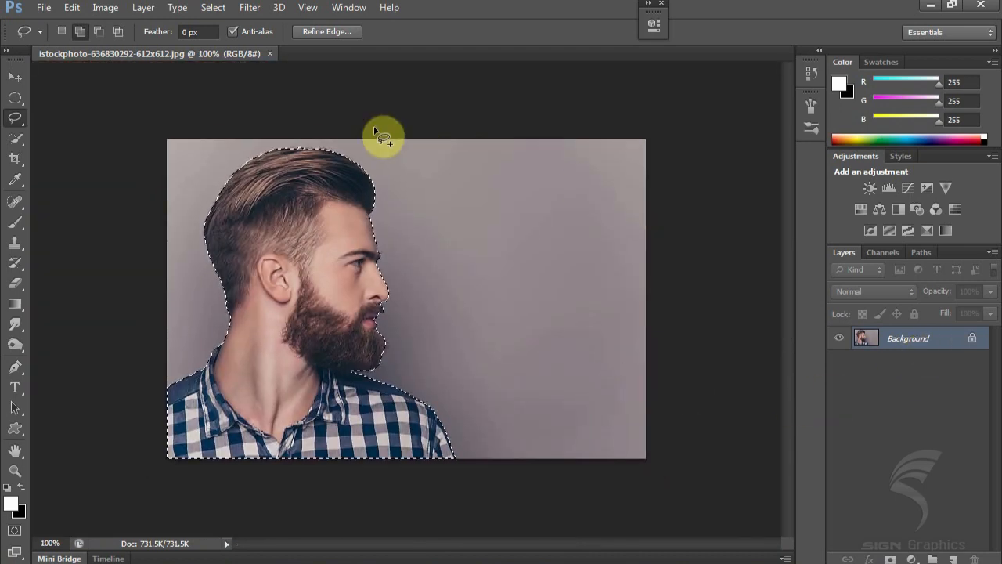
left_click(331, 33)
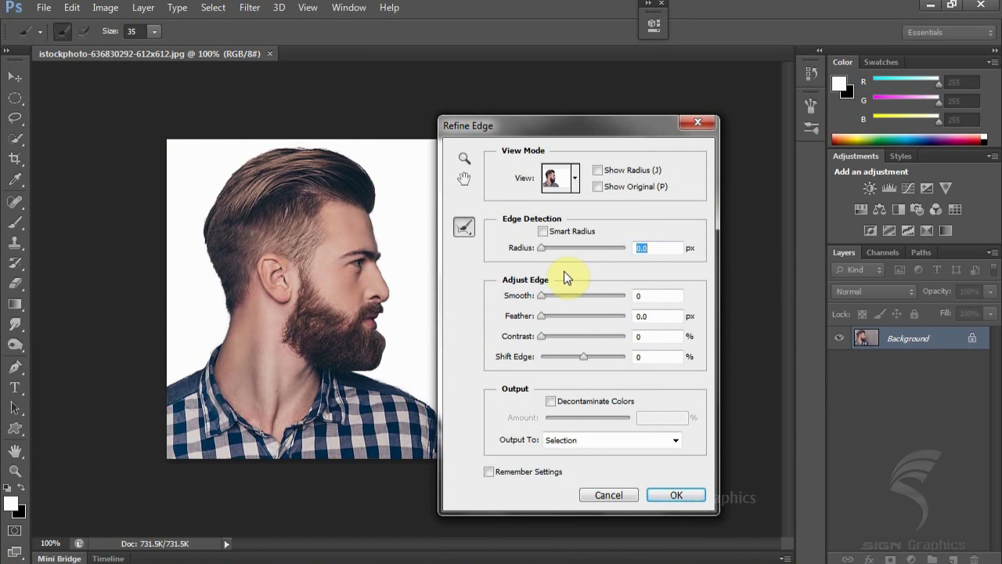
key("ctrl+plus")
key("ctrl+plus")
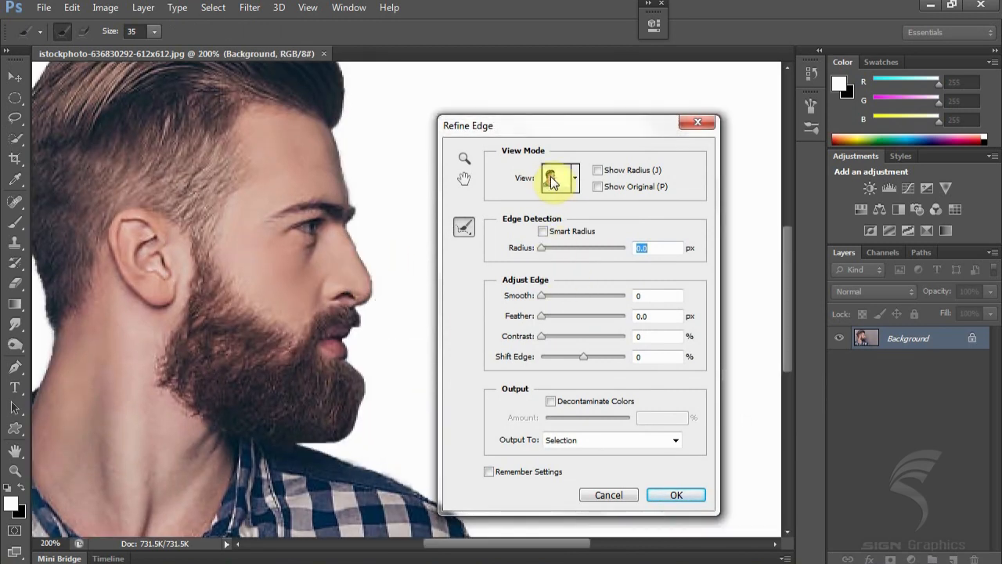
left_click_drag(539, 295, 555, 296)
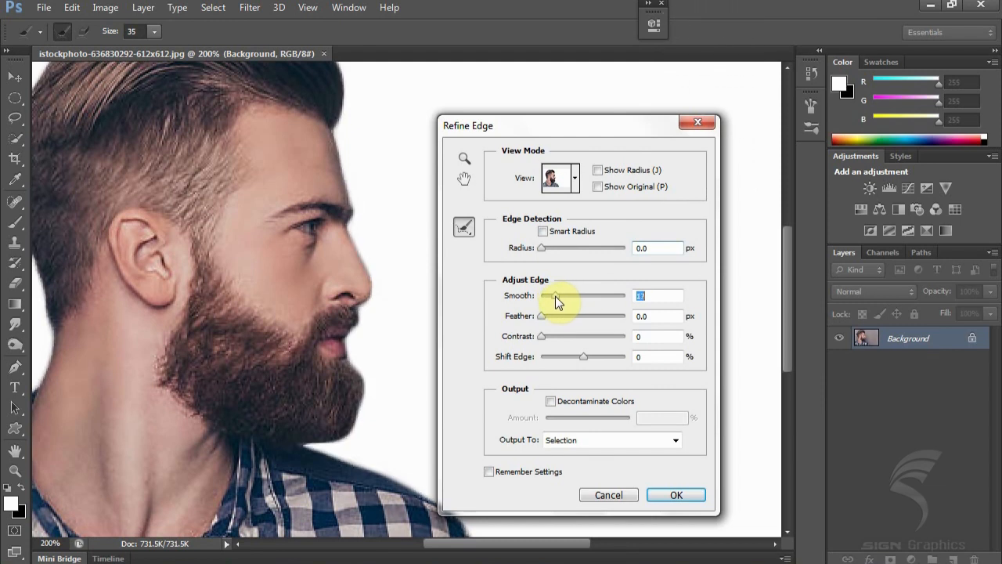
left_click_drag(550, 295, 547, 295)
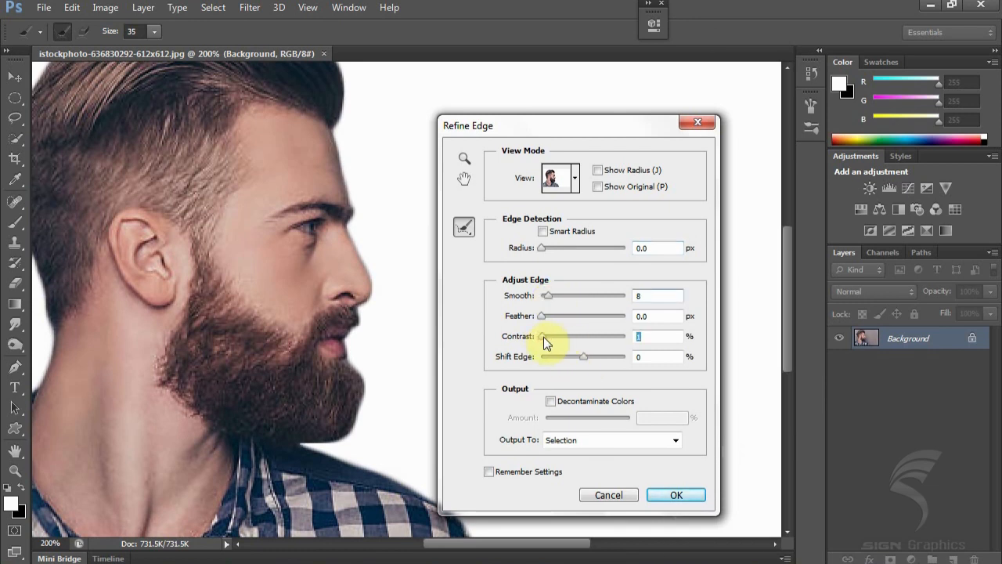
- Raise the Contrast in Refine Edge and apply the refinement to the selection
left_click_drag(554, 338, 574, 340)
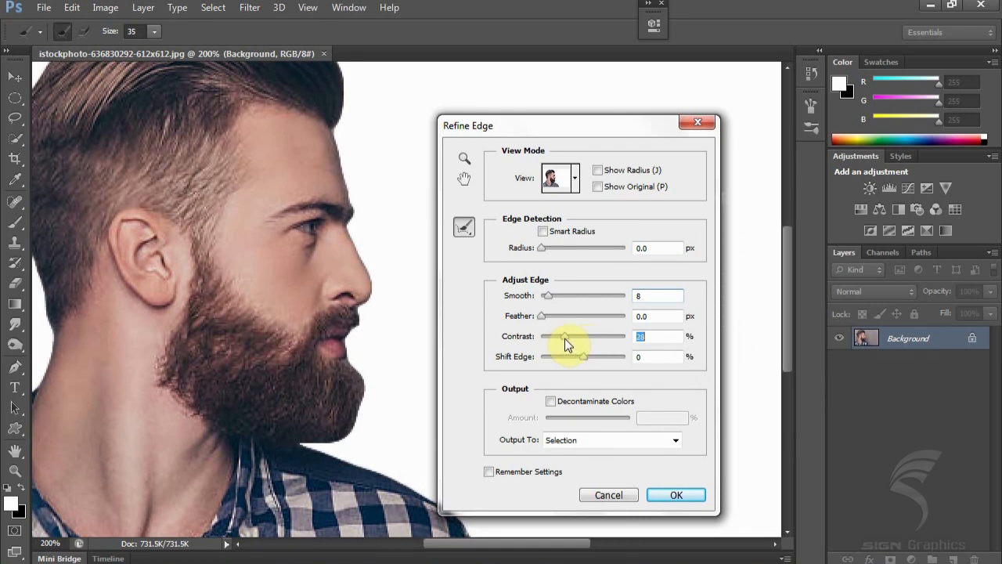
left_click(557, 337)
left_click(676, 493)
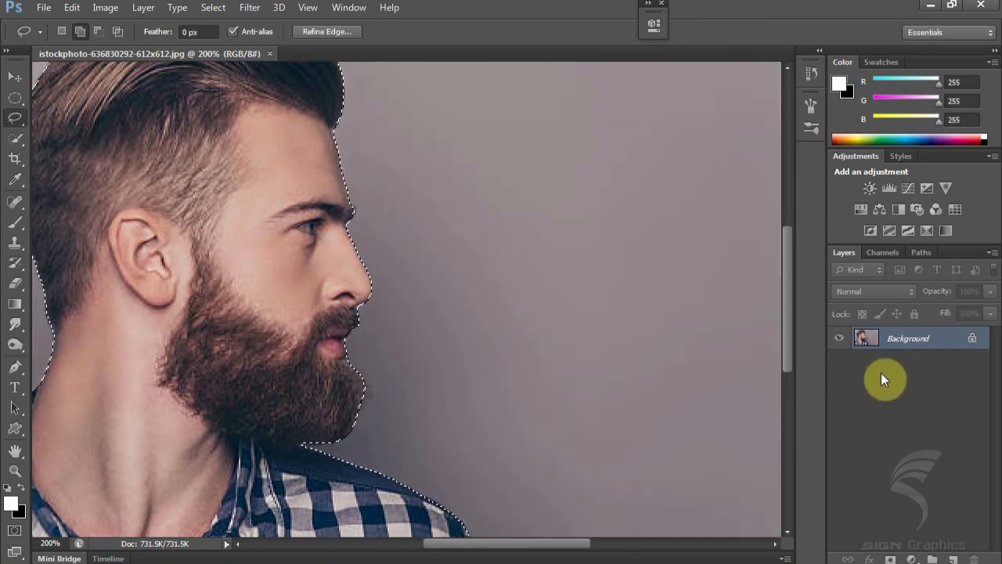
- Add a layer mask from the selection to hide the background behind the man
key("ctrl+1")
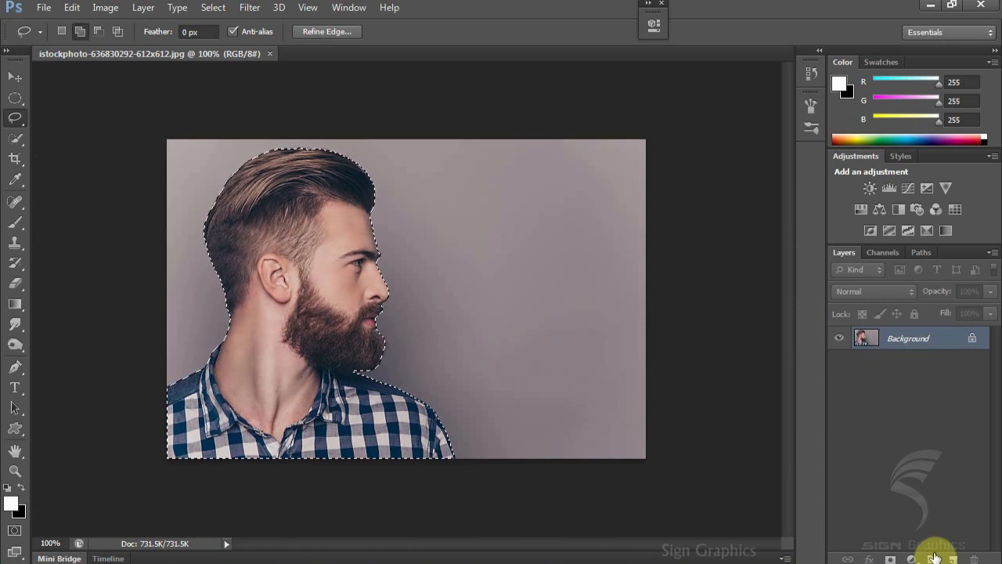
left_click(890, 559)
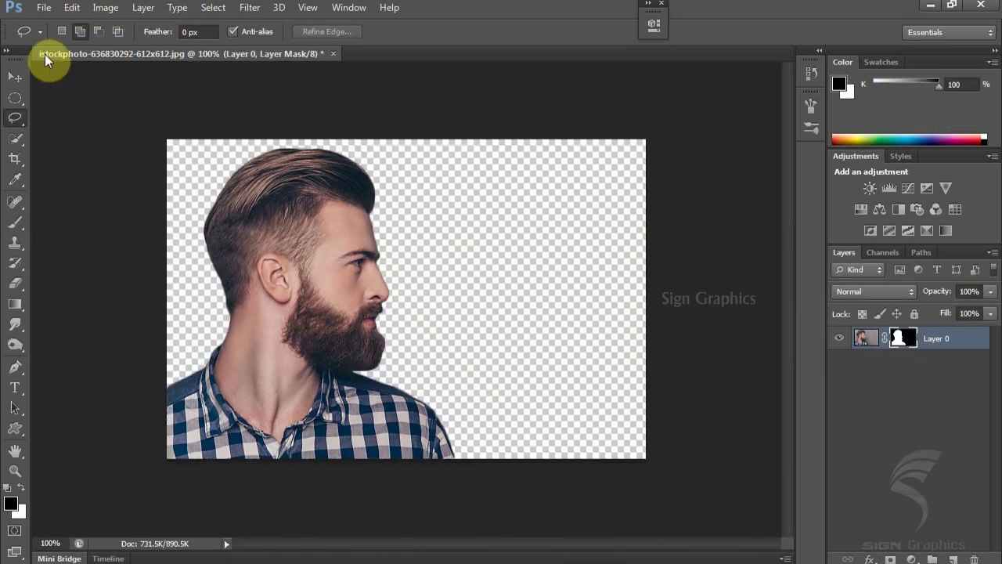
- Switch to the Move tool, target the layer's image instead of its mask, and turn off Show Transform Controls
left_click(15, 76)
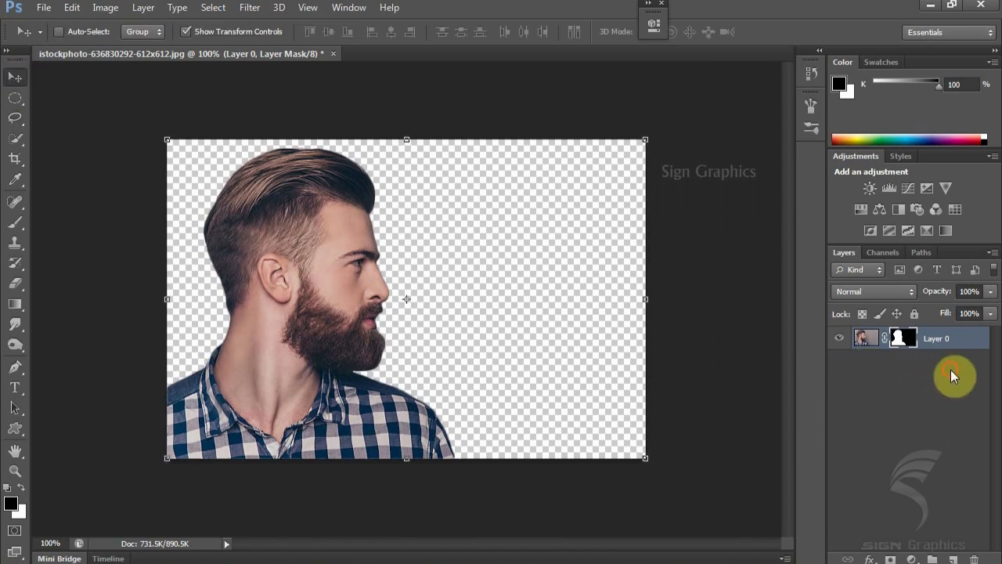
key("ctrl+2")
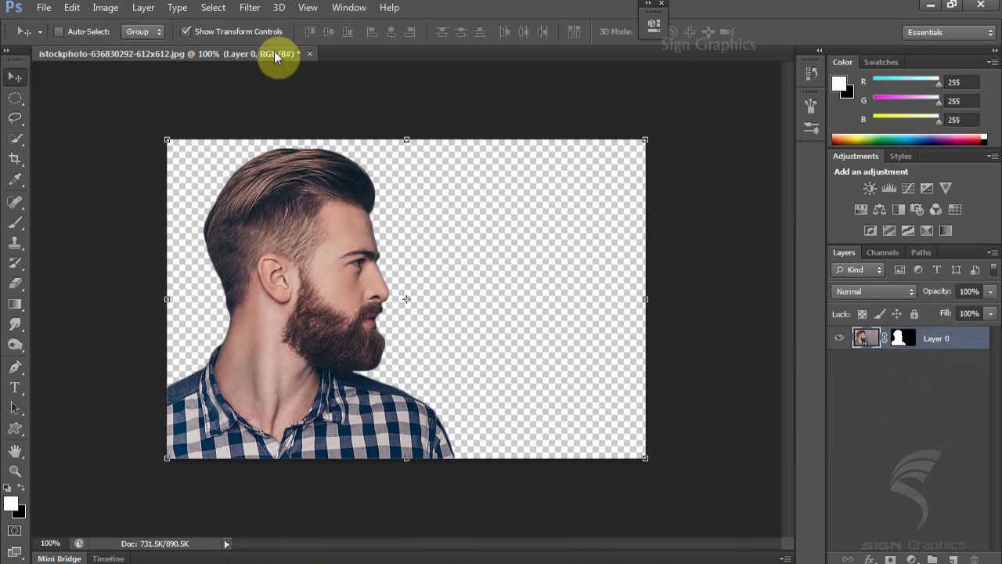
left_click(185, 31)
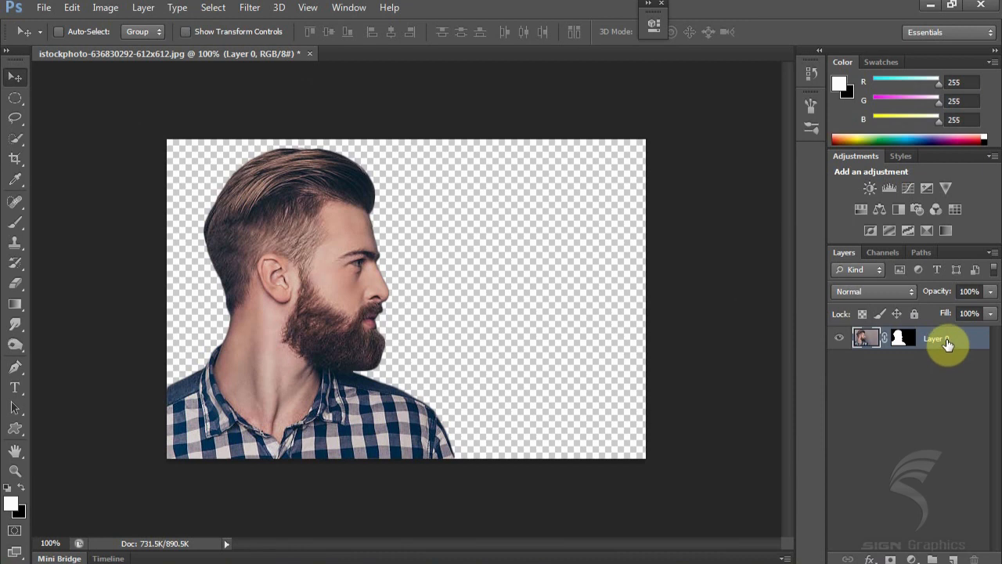
- Add a Black & White adjustment layer above the cut-out portrait
left_click(911, 559)
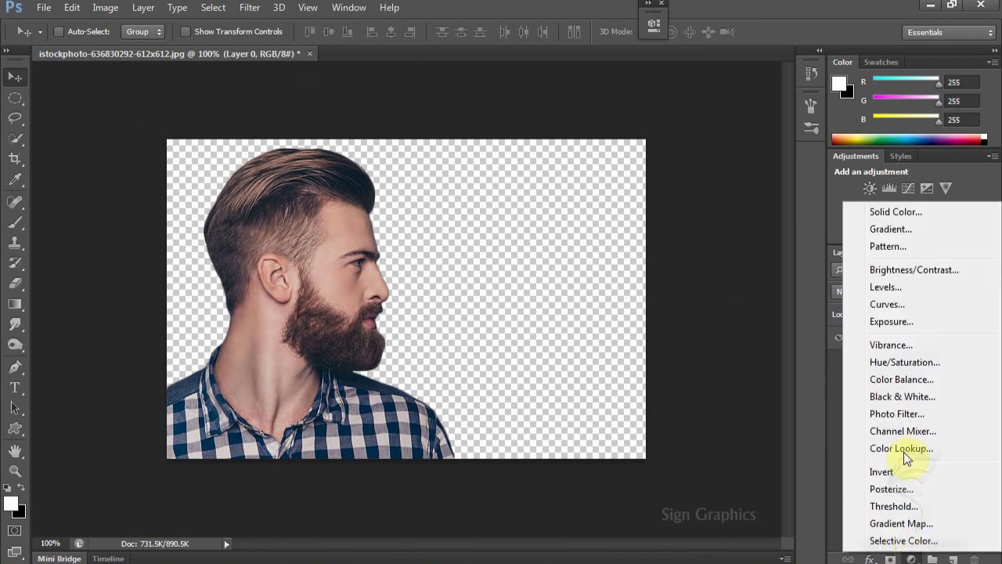
left_click(902, 396)
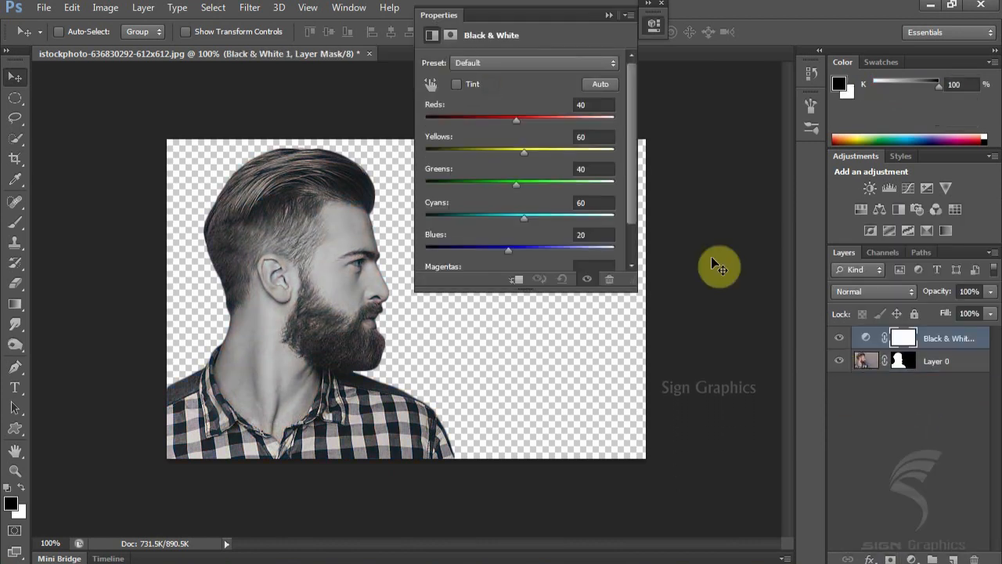
- Add a Curves adjustment layer above the Black & White layer and shape an S-curve that darkens shadows and brightens highlights
left_click(609, 16)
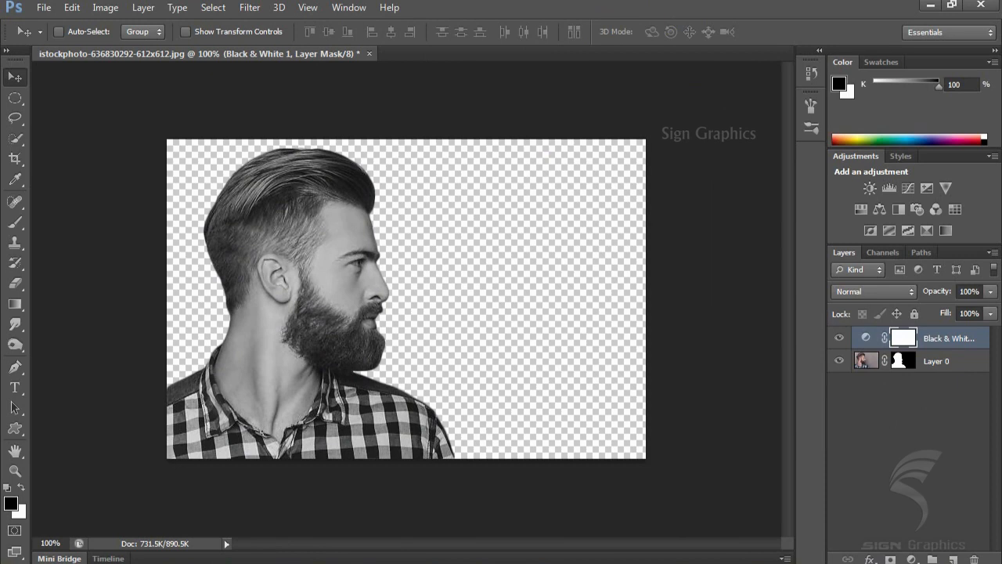
left_click(911, 559)
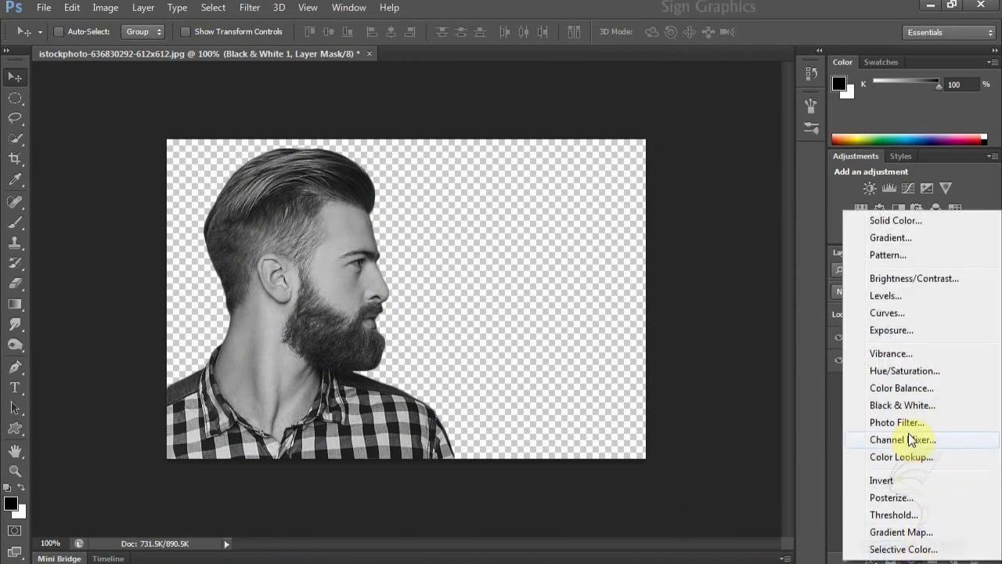
left_click(886, 314)
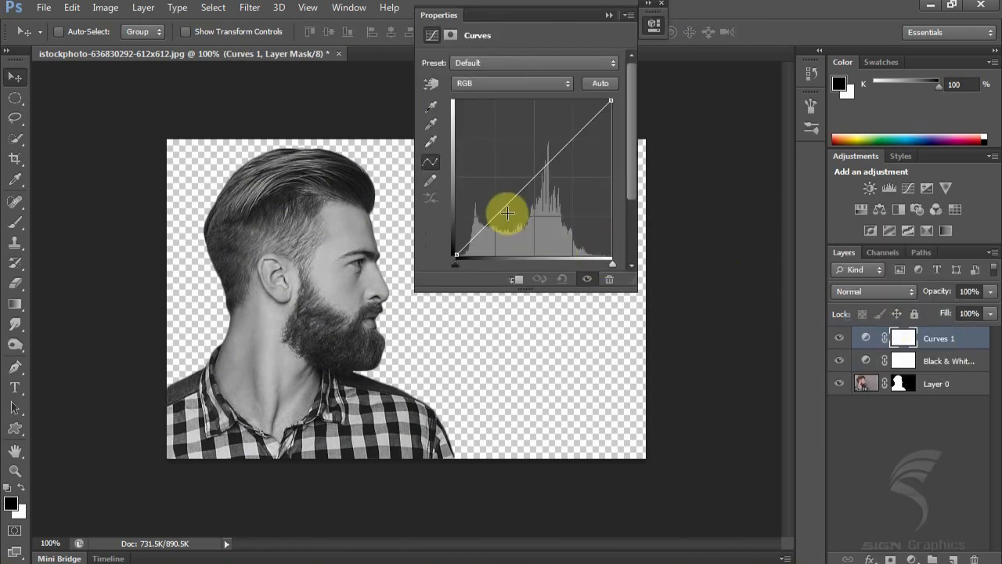
left_click_drag(507, 211, 511, 216)
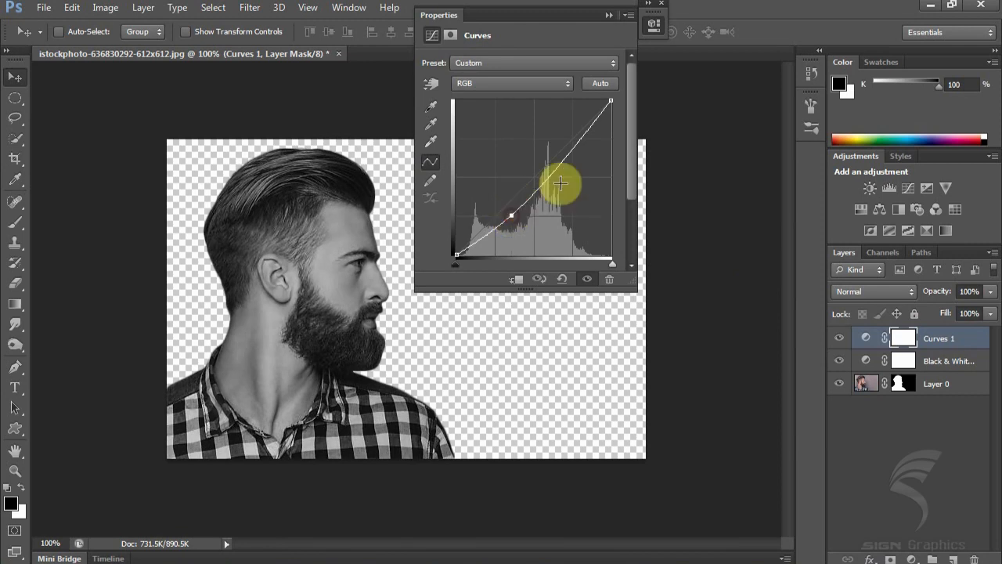
left_click_drag(572, 164, 558, 144)
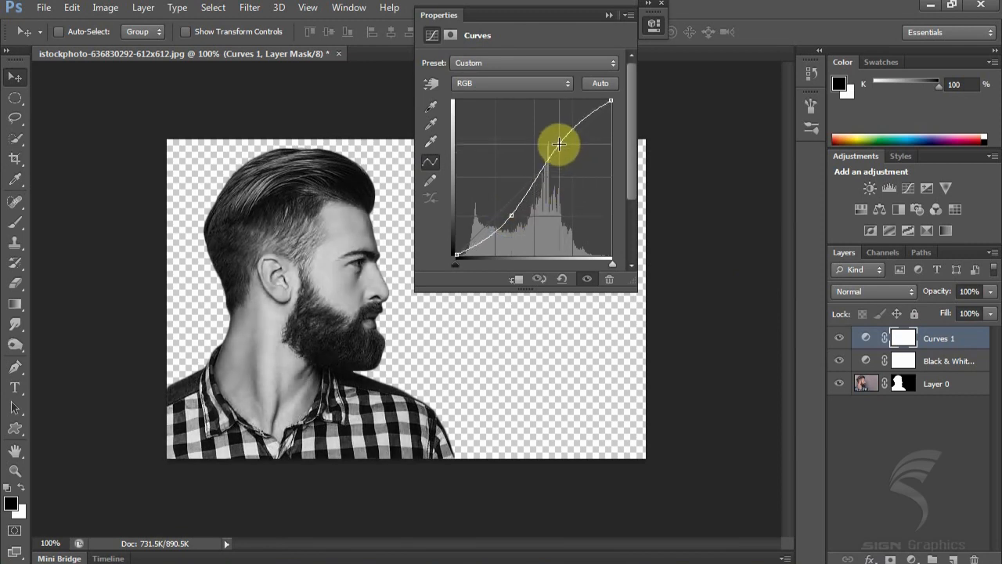
left_click_drag(511, 214, 507, 212)
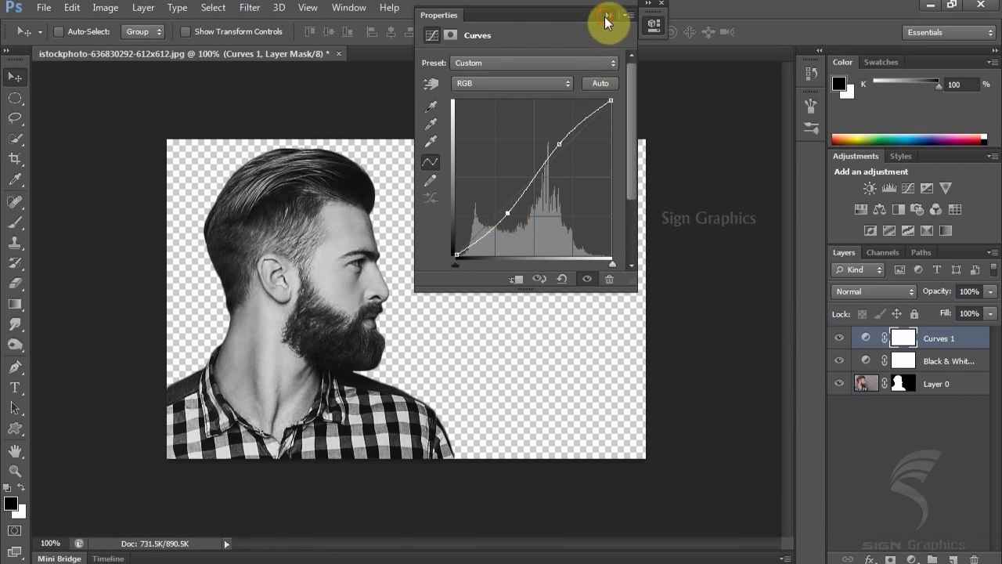
left_click(606, 15)
- Add a Solid Color fill layer in muted brown 786161 and place it beneath the portrait layer as the background
left_click(954, 411)
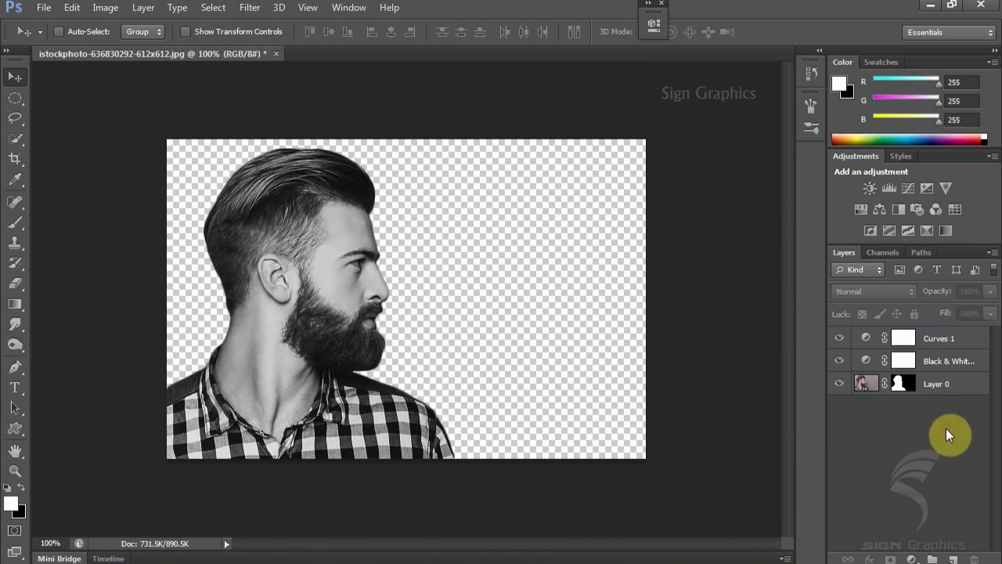
left_click(911, 559)
left_click(888, 227)
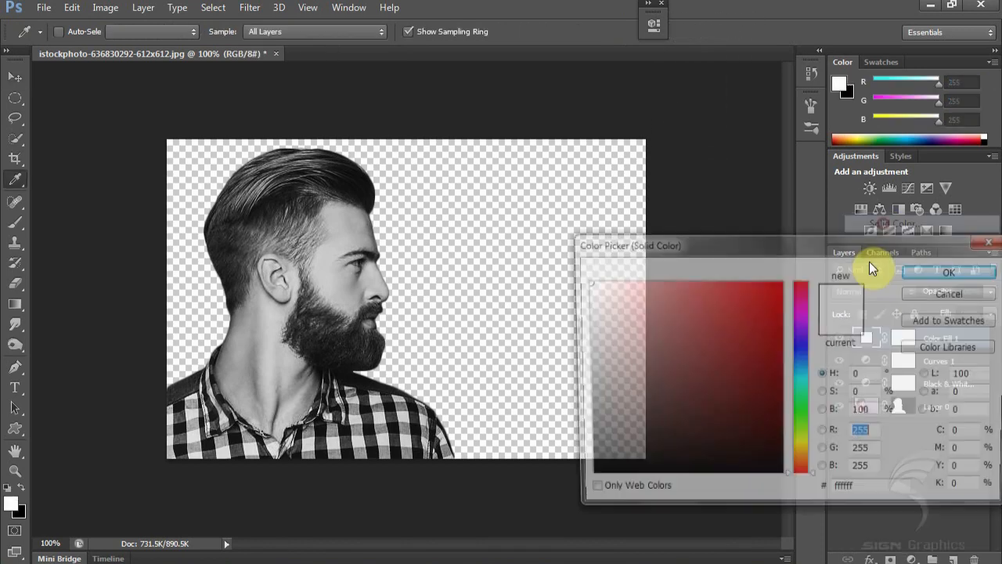
left_click(622, 386)
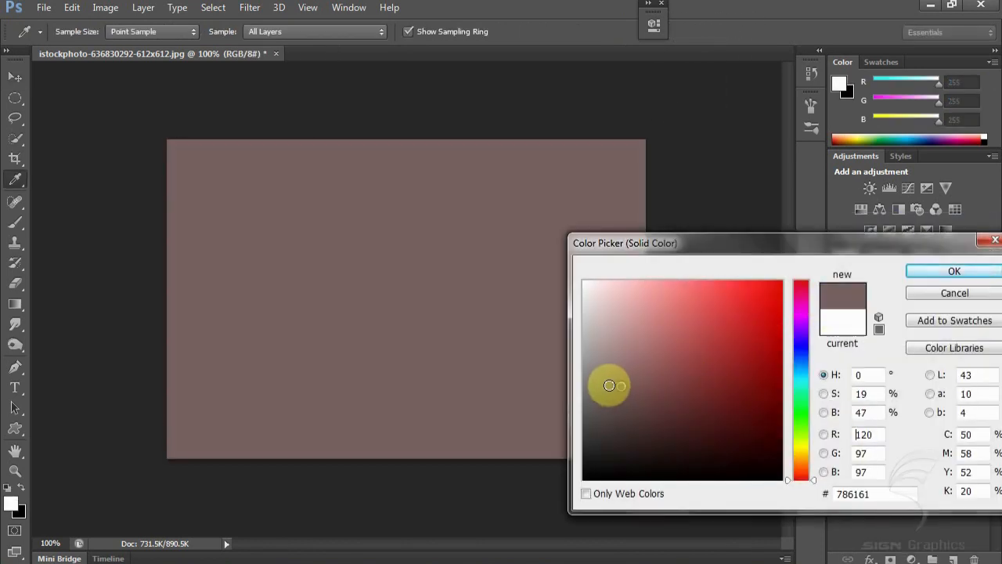
left_click(991, 271)
key("v")
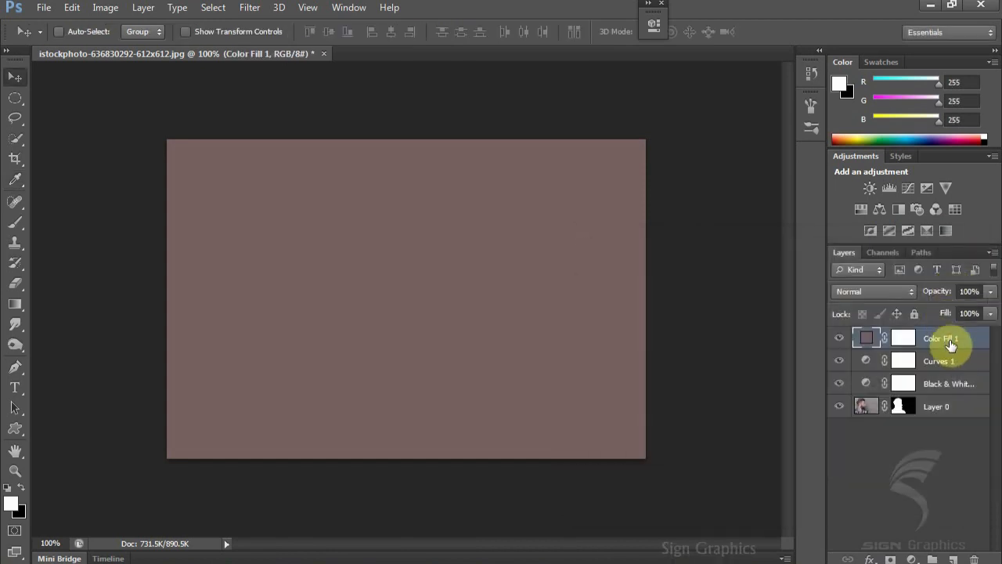
left_click_drag(962, 410, 967, 418)
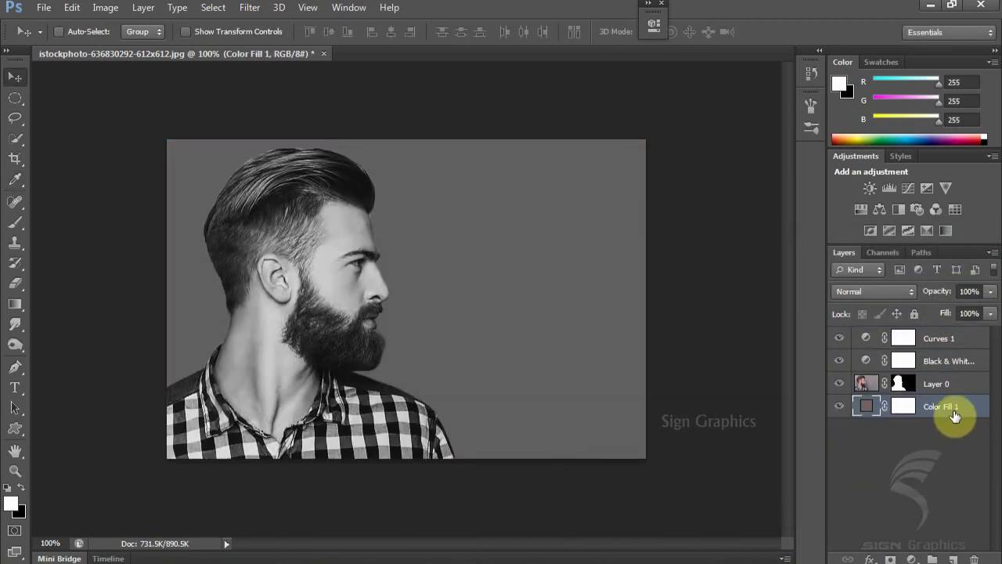
- Clip the Black & White and Curves adjustments to the portrait layer so they leave the coloured background unaffected
left_click(870, 360)
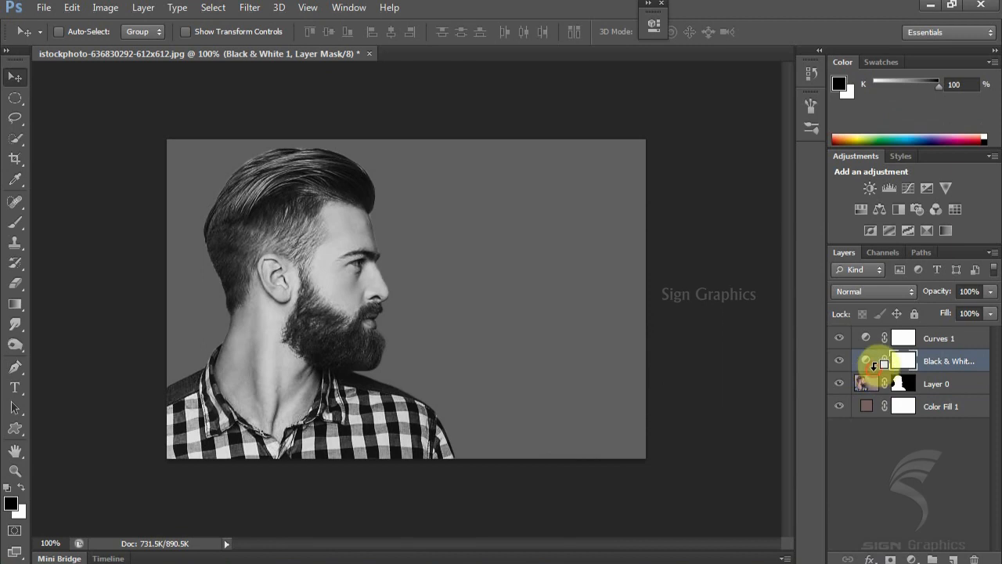
left_click(873, 365, "alt")
left_click(876, 343)
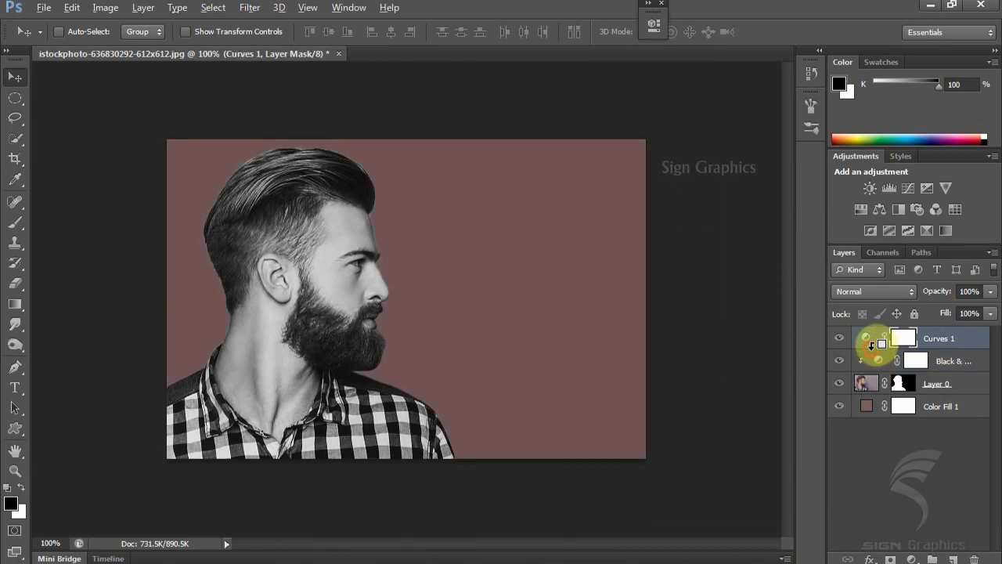
left_click(874, 351, "alt")
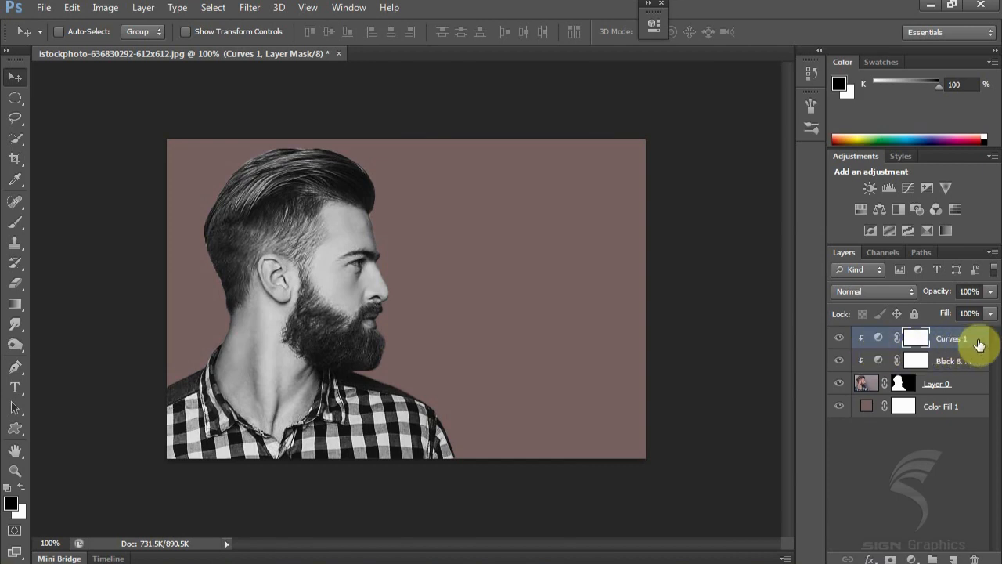
left_click(962, 424)
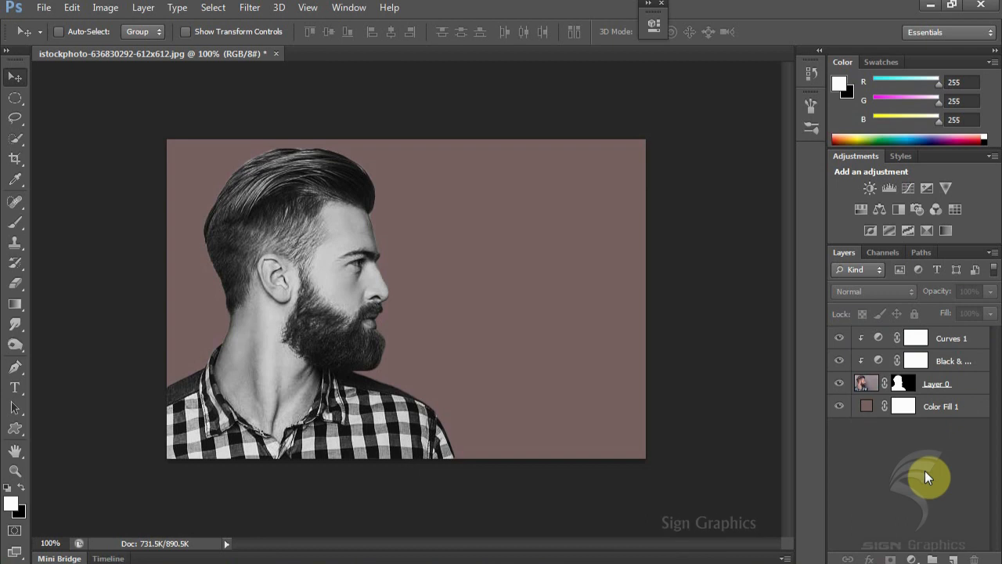
- Open the city photo montreal-406895_960_720 from the Movie poster folder
left_click(44, 8)
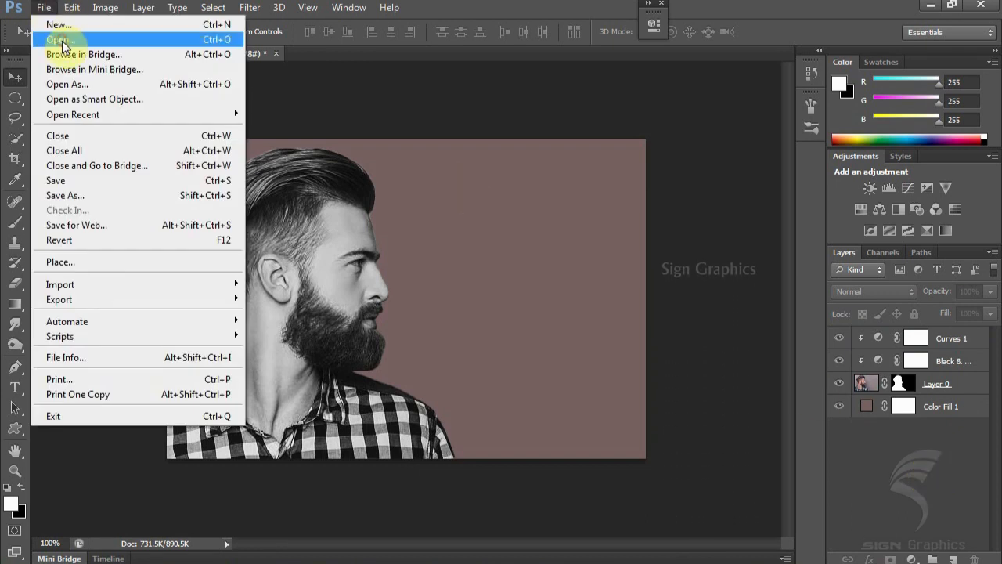
left_click(63, 43)
left_click_drag(486, 202, 472, 310)
left_click(458, 345)
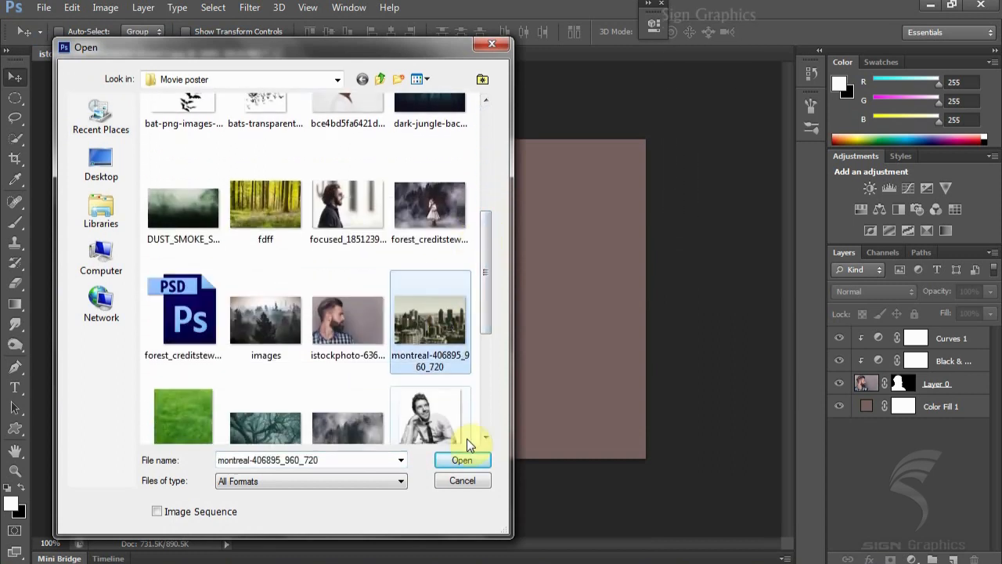
left_click(468, 460)
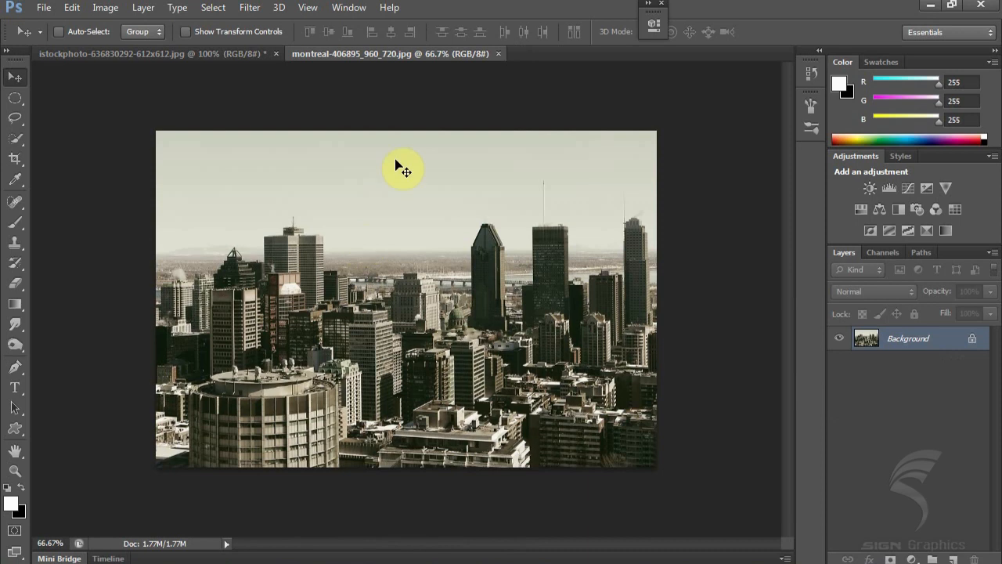
- Copy the city photo into the portrait document as the topmost layer and release its clipping
left_click_drag(371, 179, 319, 233)
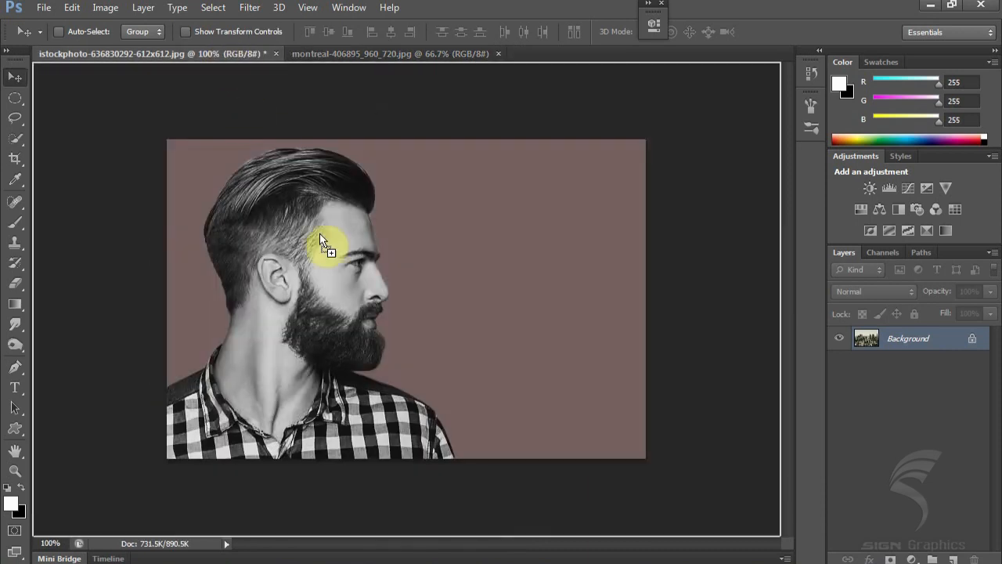
left_click_drag(355, 264, 357, 269)
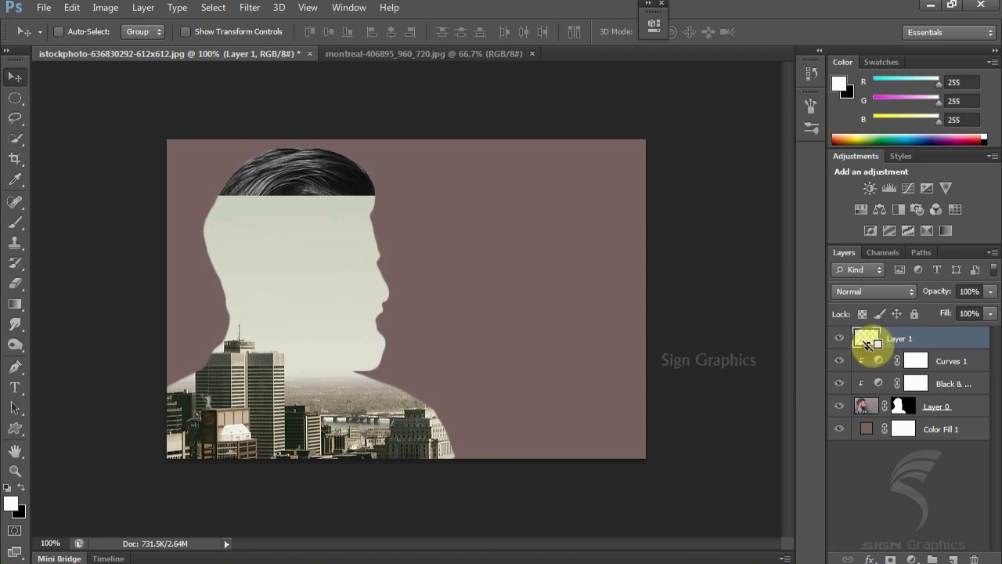
left_click(867, 343, "alt")
- Turn on Show Transform Controls, scale the city layer to about 60.8% and position it over the portrait
left_click_drag(478, 337, 548, 297)
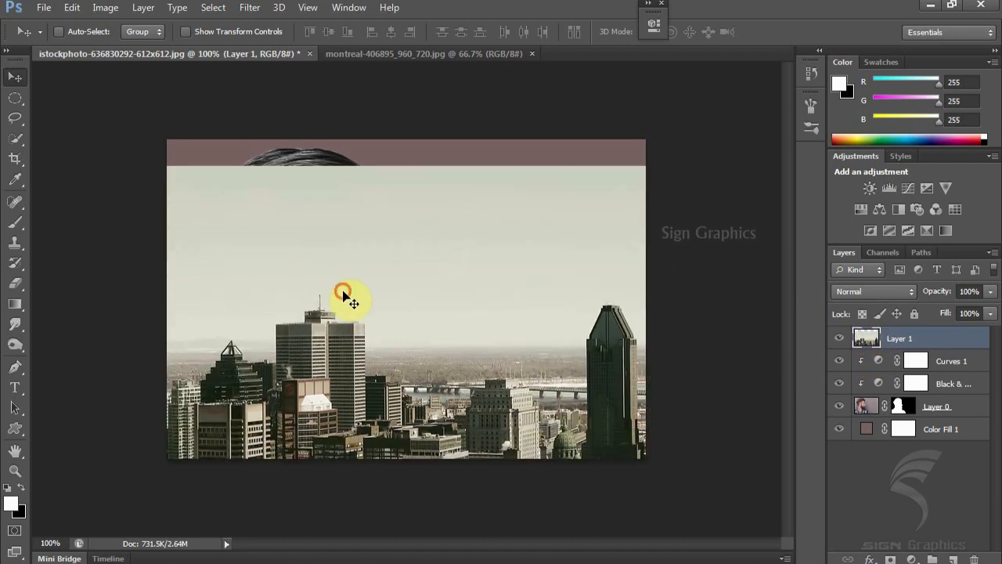
left_click_drag(342, 293, 454, 293)
left_click(200, 31)
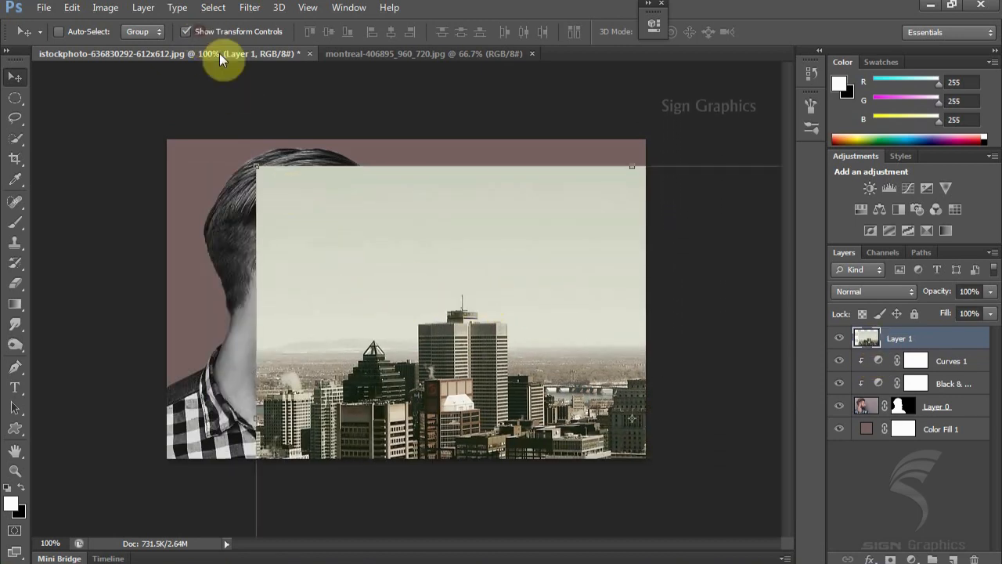
left_click_drag(257, 168, 416, 289)
left_click_drag(528, 364, 275, 210)
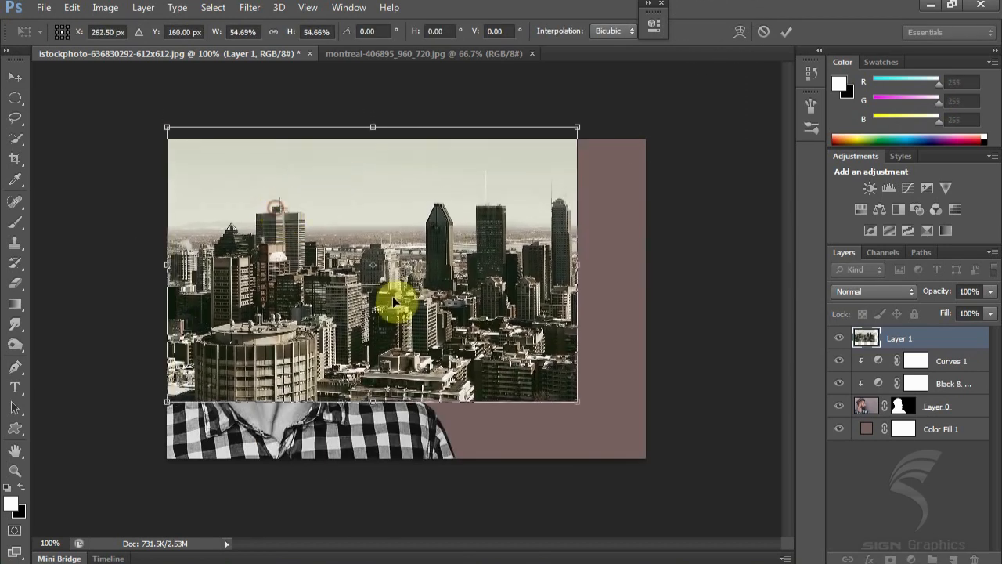
left_click_drag(584, 398, 623, 430)
left_click_drag(506, 341, 514, 345)
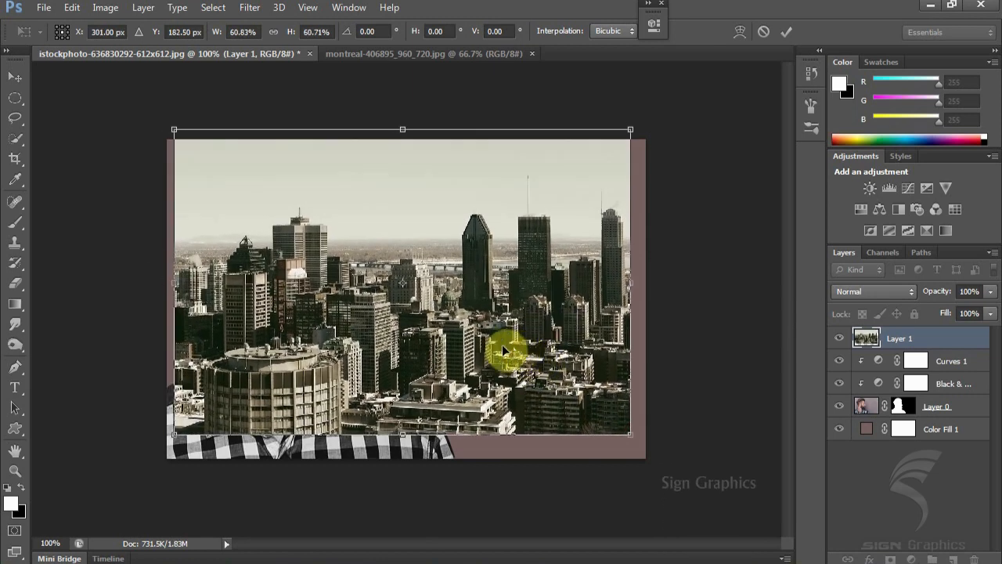
left_click(787, 32)
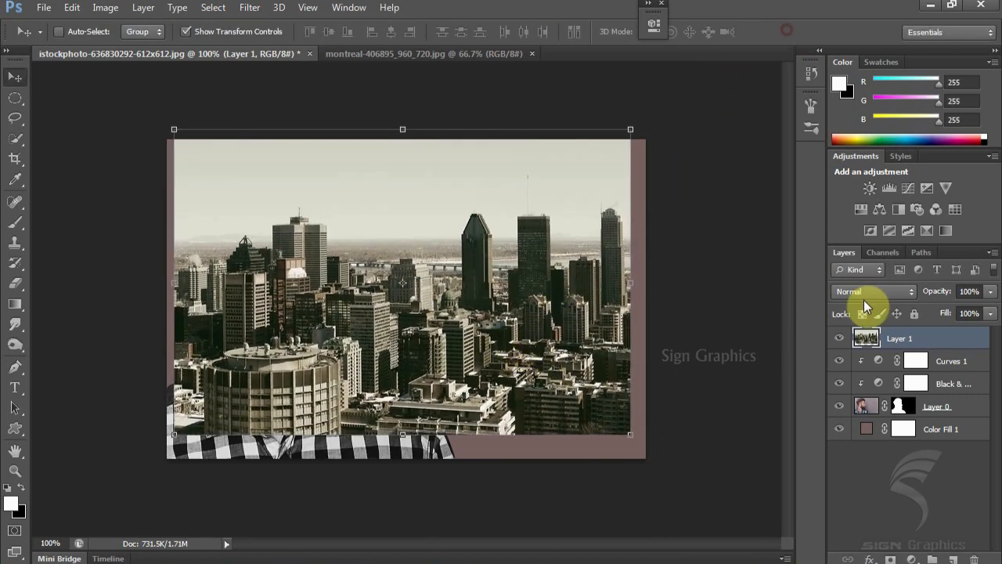
- Clip the city layer to the man's portrait and fine-tune its position so the buildings sit inside his head and neck
left_click(873, 348, "alt")
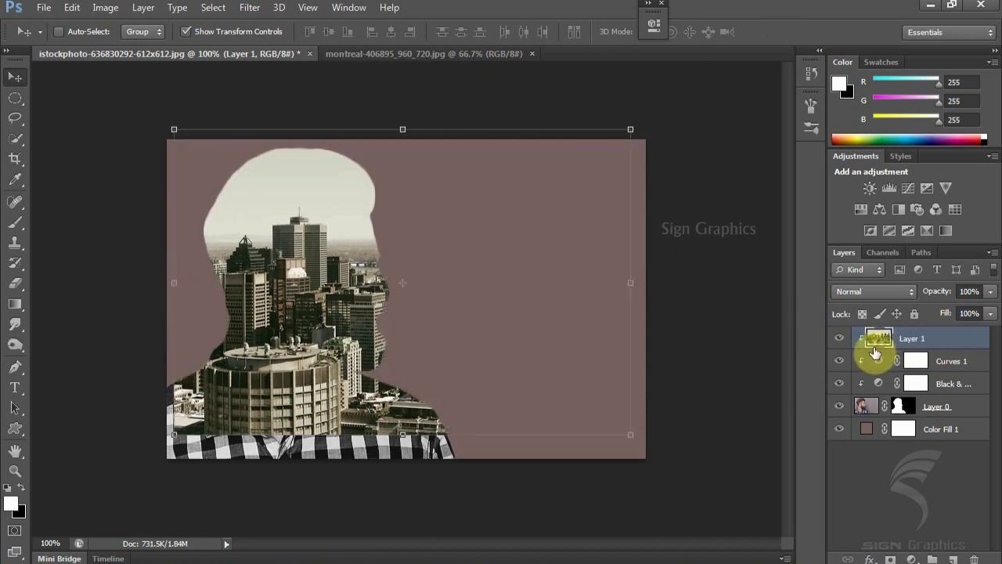
mouse_move(268, 357)
left_mouse_down()
mouse_move(267, 383)
mouse_move(269, 367)
left_mouse_up()
key("Up")
key("Up")
key("Up")
key("Up")
key("Up")
key("Up")
key("Up")
key("Right")
key("Right")
key("Right")
key("Right")
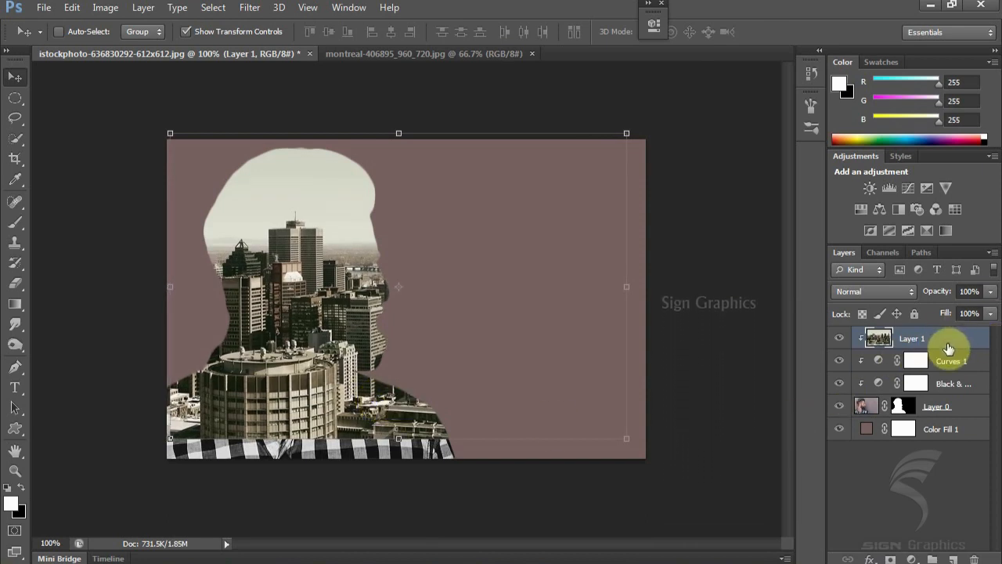
- Add a layer mask to the city layer and brush black at 26% opacity to reveal the man's face, hair and shirt
left_click(891, 558)
left_click(16, 225)
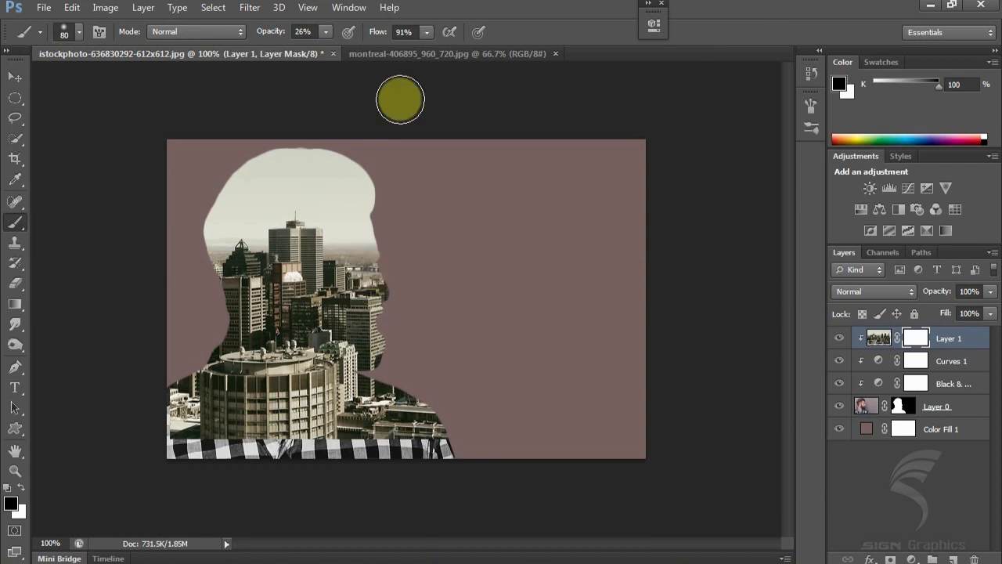
mouse_move(372, 312)
left_mouse_down()
mouse_move(384, 349)
mouse_move(362, 248)
mouse_move(390, 359)
mouse_move(353, 232)
mouse_move(376, 362)
mouse_move(358, 270)
mouse_move(384, 299)
mouse_move(373, 277)
mouse_move(371, 318)
mouse_move(349, 194)
mouse_move(319, 157)
mouse_move(344, 185)
mouse_move(324, 145)
mouse_move(367, 186)
mouse_move(380, 222)
mouse_move(308, 143)
mouse_move(361, 170)
mouse_move(237, 166)
mouse_move(328, 155)
mouse_move(235, 179)
mouse_move(323, 148)
mouse_move(227, 192)
mouse_move(349, 159)
mouse_move(240, 173)
mouse_move(343, 159)
mouse_move(229, 207)
mouse_move(331, 158)
mouse_move(284, 164)
mouse_move(307, 160)
mouse_move(227, 220)
mouse_move(227, 197)
mouse_move(197, 247)
mouse_move(205, 262)
mouse_move(206, 216)
mouse_move(250, 173)
mouse_move(322, 157)
mouse_move(196, 198)
mouse_move(322, 157)
mouse_move(230, 205)
mouse_move(283, 178)
mouse_move(240, 201)
mouse_move(236, 218)
mouse_move(258, 209)
mouse_move(280, 177)
mouse_move(341, 206)
mouse_move(269, 184)
mouse_move(299, 188)
mouse_move(232, 220)
mouse_move(241, 237)
mouse_move(291, 163)
mouse_move(230, 190)
mouse_move(335, 176)
mouse_move(398, 336)
mouse_move(373, 265)
mouse_move(412, 339)
mouse_move(379, 319)
mouse_move(389, 353)
mouse_move(380, 365)
mouse_move(377, 306)
mouse_move(375, 349)
mouse_move(362, 364)
mouse_move(351, 352)
mouse_move(333, 357)
mouse_move(365, 402)
mouse_move(392, 414)
mouse_move(355, 390)
mouse_move(389, 394)
mouse_move(384, 441)
mouse_move(351, 421)
mouse_move(340, 389)
mouse_move(313, 459)
mouse_move(331, 445)
mouse_move(335, 402)
mouse_move(328, 426)
mouse_move(197, 409)
mouse_move(184, 380)
mouse_move(188, 454)
mouse_move(166, 415)
mouse_move(219, 448)
mouse_move(186, 353)
mouse_move(190, 409)
mouse_move(254, 462)
left_mouse_up()
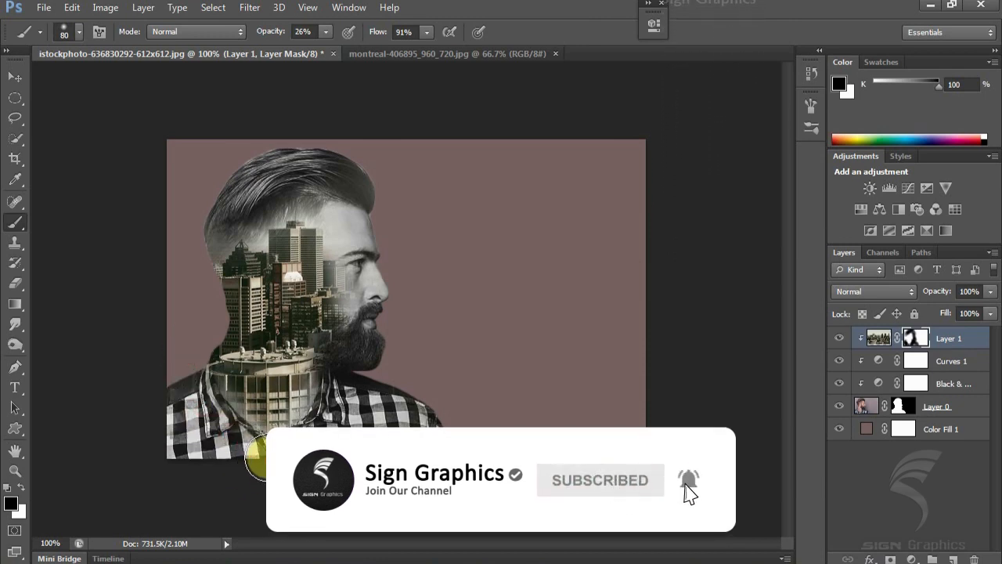
- Enlarge the brush to 90 px and mask the city along the back of the man's head and neck
key("bracketright")
key("bracketright")
key("bracketright")
key("bracketright")
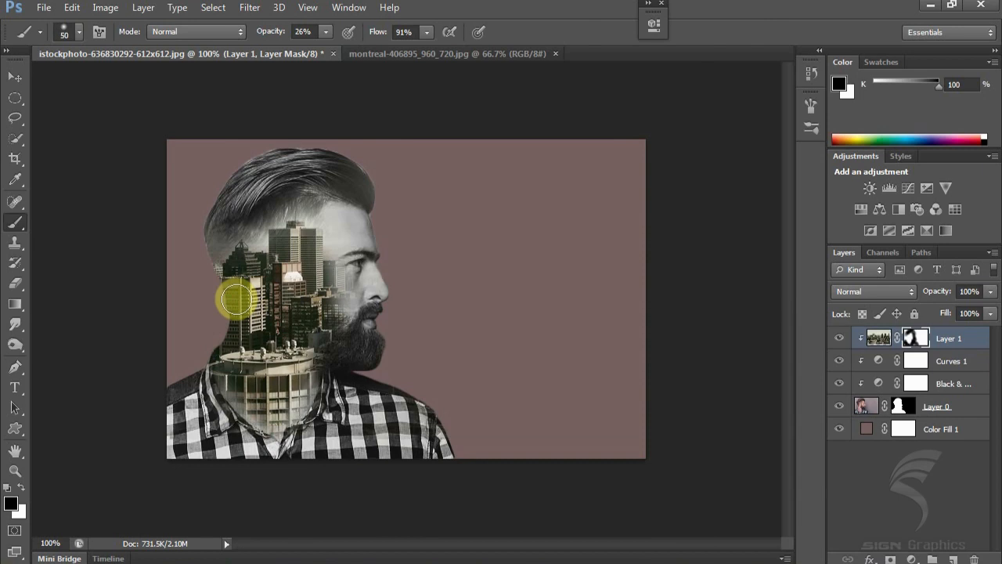
mouse_move(215, 244)
left_mouse_down()
mouse_move(221, 294)
mouse_move(214, 346)
mouse_move(223, 261)
mouse_move(205, 363)
mouse_move(217, 283)
mouse_move(200, 301)
mouse_move(164, 299)
mouse_move(181, 288)
mouse_move(204, 307)
mouse_move(198, 348)
left_mouse_up()
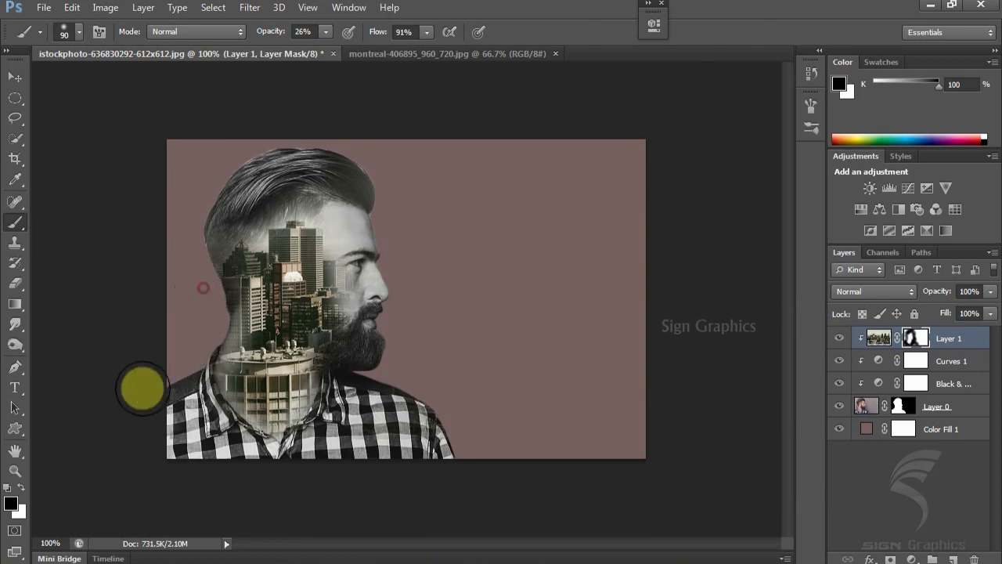
- Fade the round building over the man's lower neck and collar on the city layer's mask, using smaller brushes such as 60 and 35 px
key("bracketright")
key("bracketright")
key("bracketright")
key("bracketleft")
key("bracketleft")
key("bracketleft")
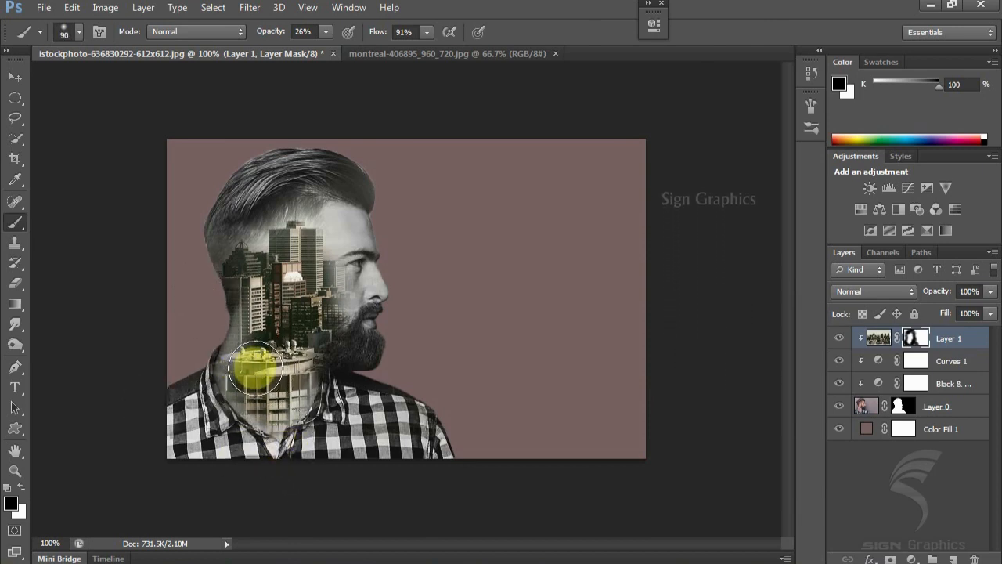
key("x")
mouse_move(260, 352)
left_mouse_down()
mouse_move(263, 321)
mouse_move(248, 381)
mouse_move(265, 313)
mouse_move(258, 332)
mouse_move(274, 425)
mouse_move(336, 444)
left_mouse_up()
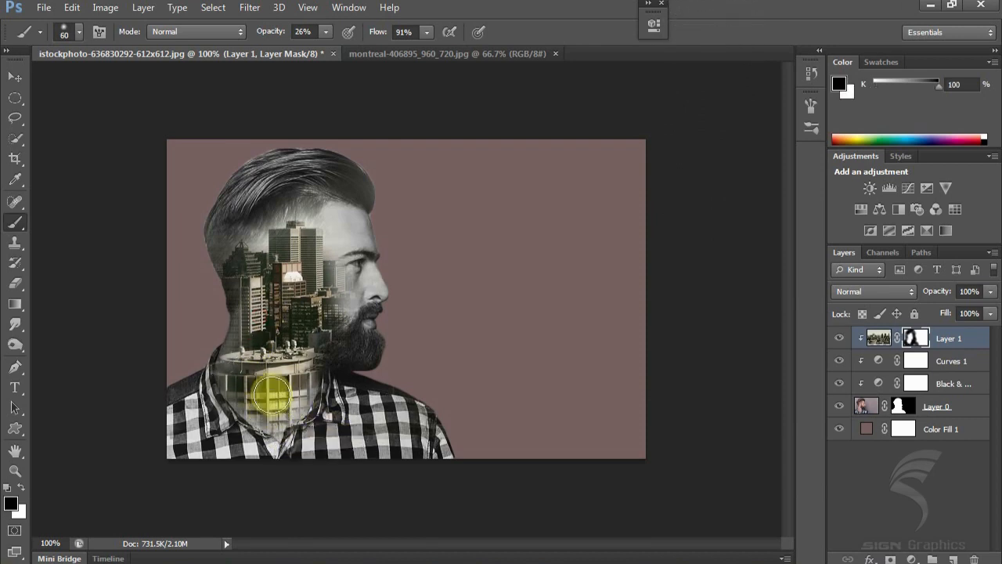
mouse_move(271, 411)
left_mouse_down()
mouse_move(234, 425)
mouse_move(246, 381)
mouse_move(264, 393)
mouse_move(282, 383)
mouse_move(289, 409)
left_mouse_up()
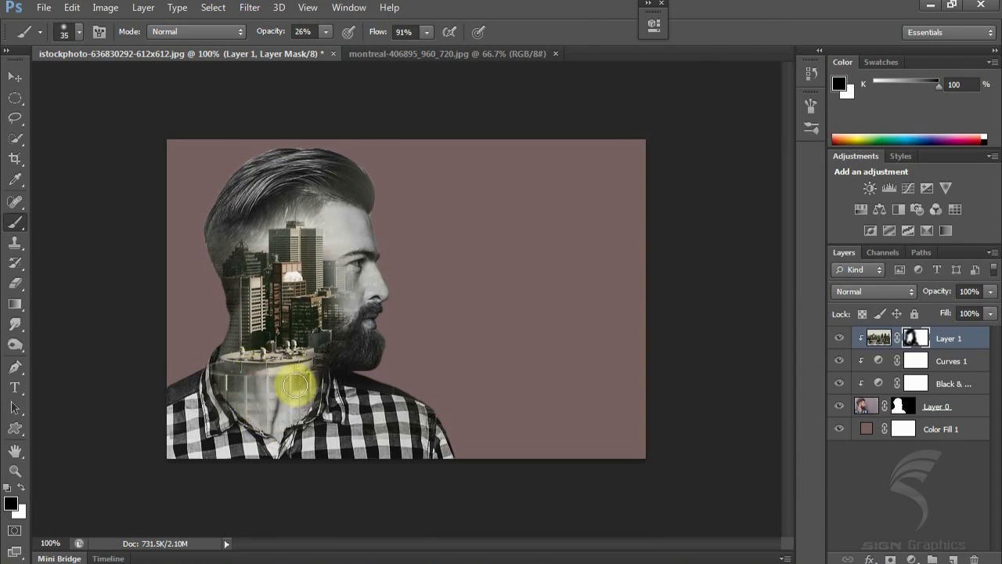
mouse_move(251, 385)
left_mouse_down()
mouse_move(271, 425)
mouse_move(232, 380)
mouse_move(309, 402)
mouse_move(321, 385)
mouse_move(314, 417)
mouse_move(332, 328)
left_mouse_up()
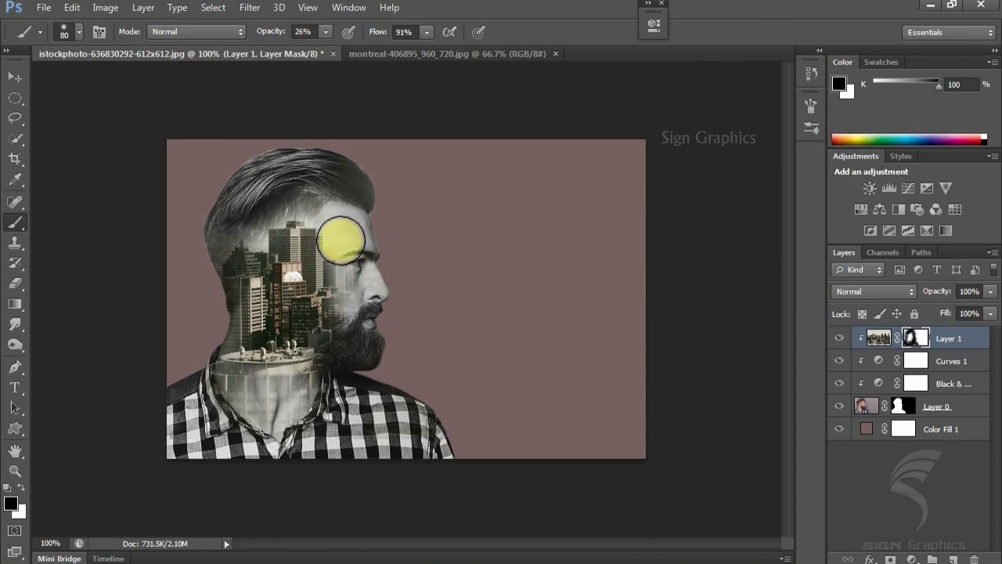
- Finish softening the city over the man's face on its layer mask with an 80 px brush, and deselect all layers
key("bracketright")
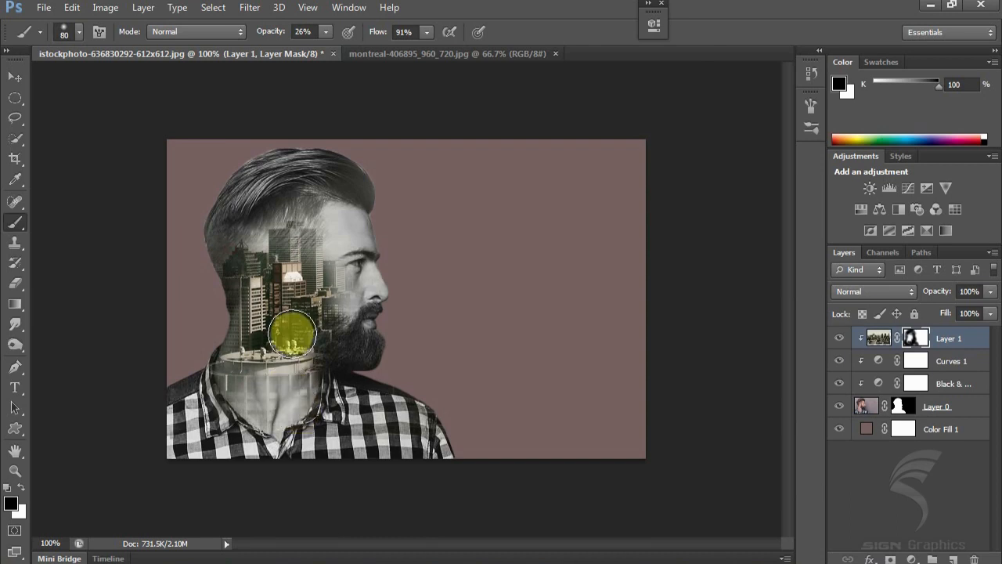
key("x")
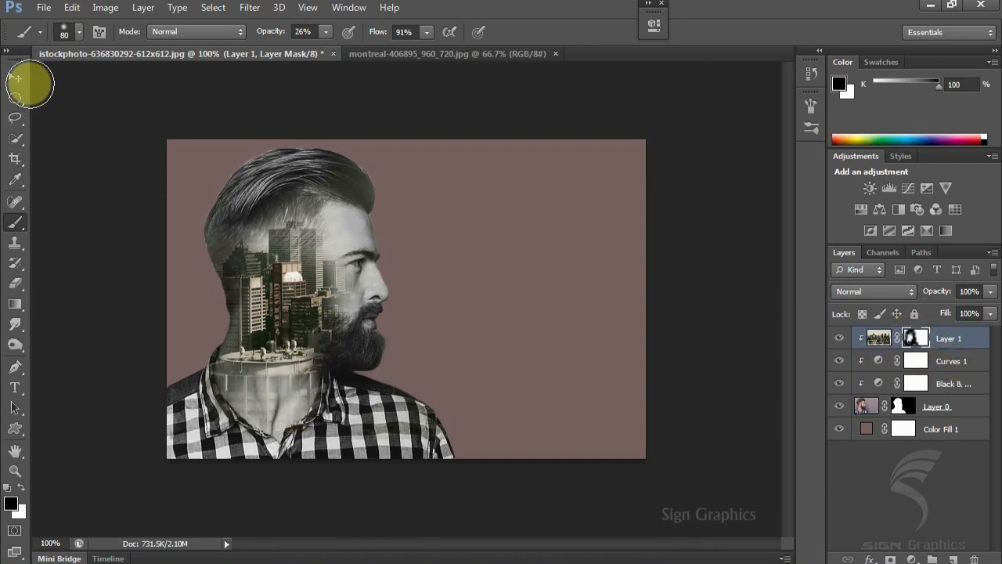
left_click(15, 76)
left_click(857, 501)
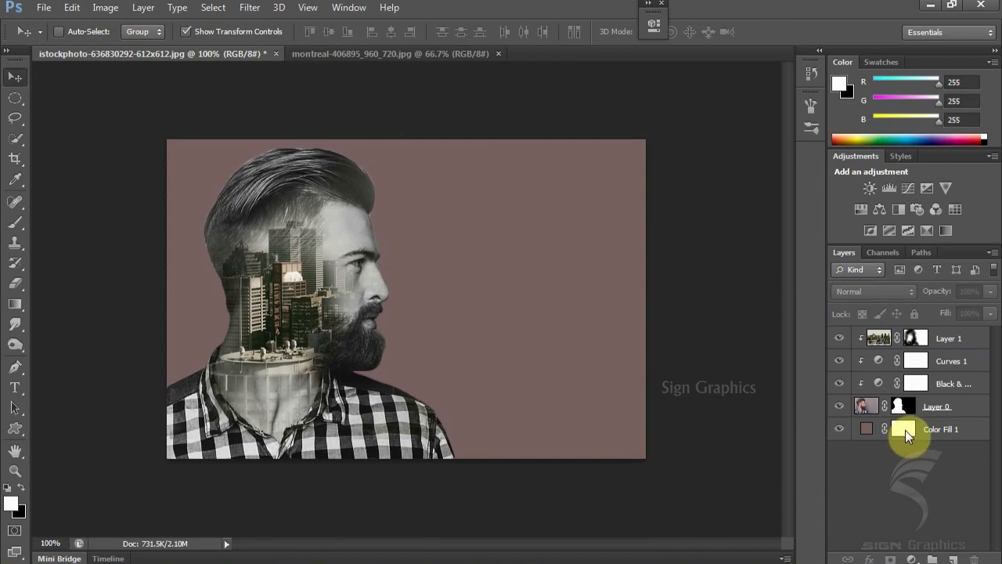
- Add a Color Lookup adjustment layer above all layers using the FuturisticBleak.3DL 3DLUT file
left_click(912, 559)
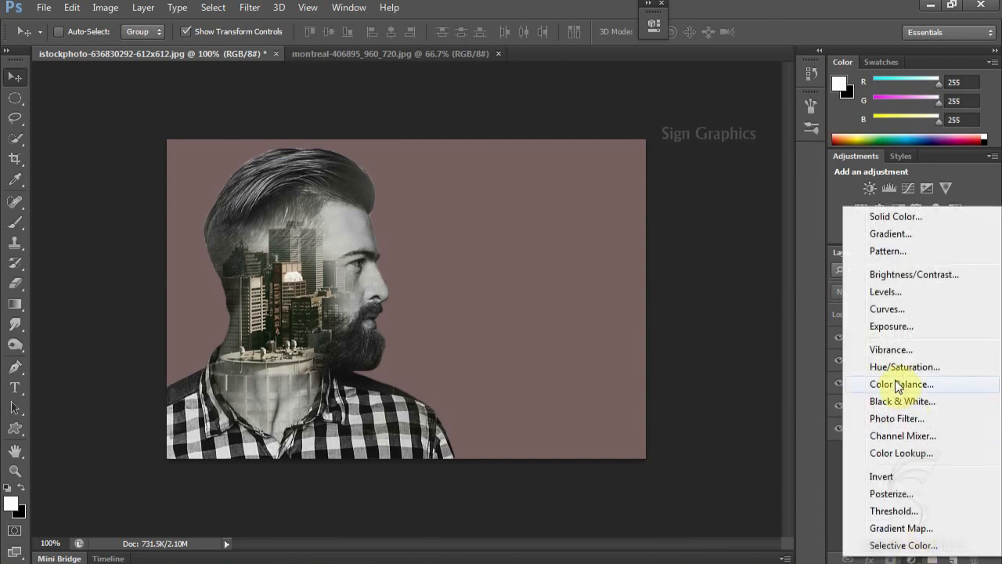
left_click(900, 452)
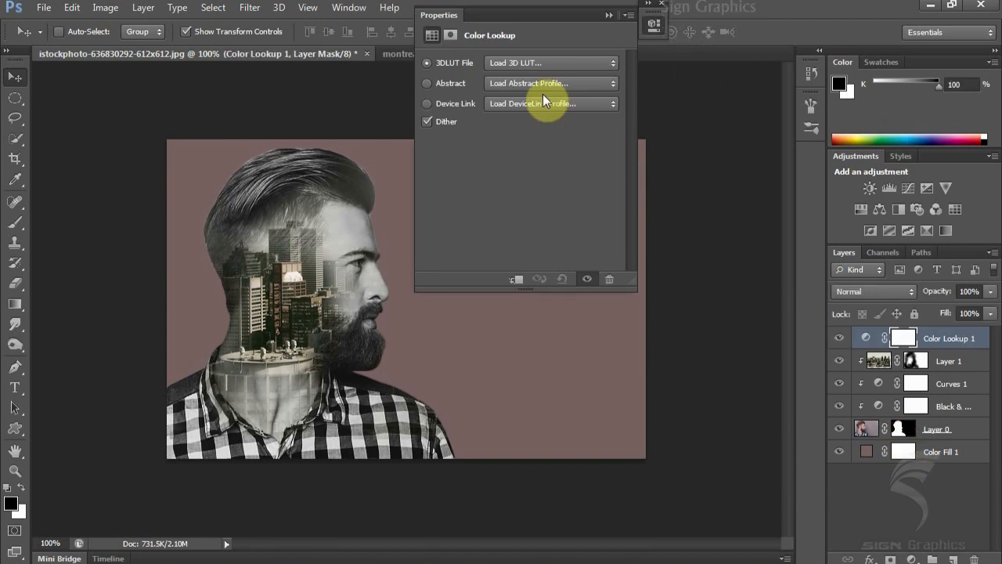
left_click(536, 66)
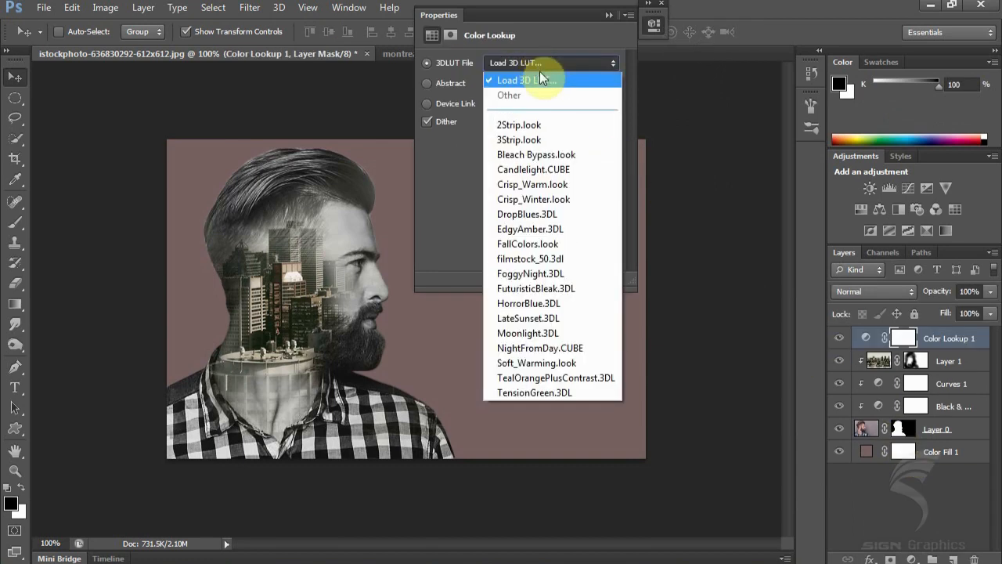
left_click(526, 289)
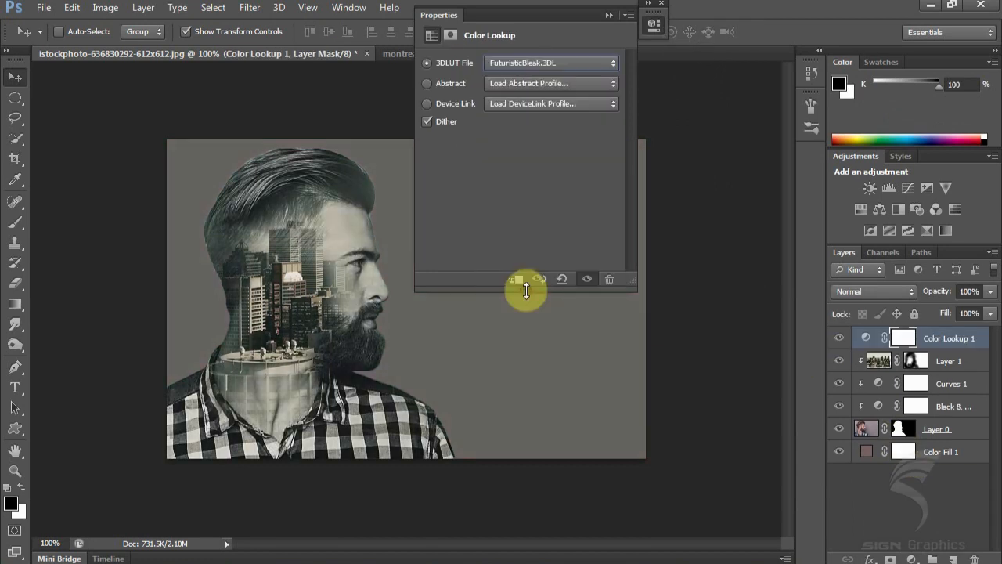
left_click(609, 14)
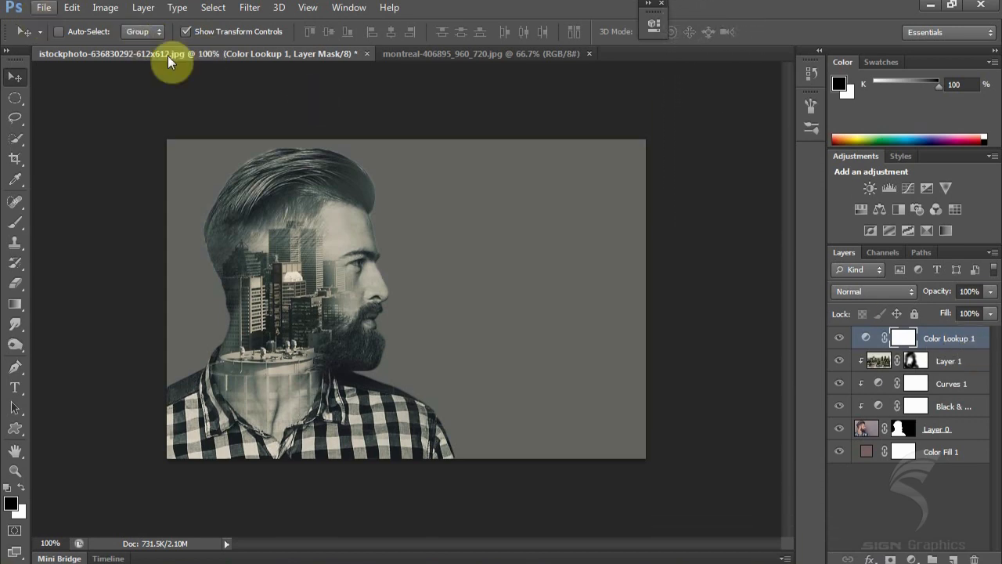
- Group all layers from Color Lookup 1 down to Layer 0, leaving out Color Fill 1, and name the group finaly
left_click(940, 336)
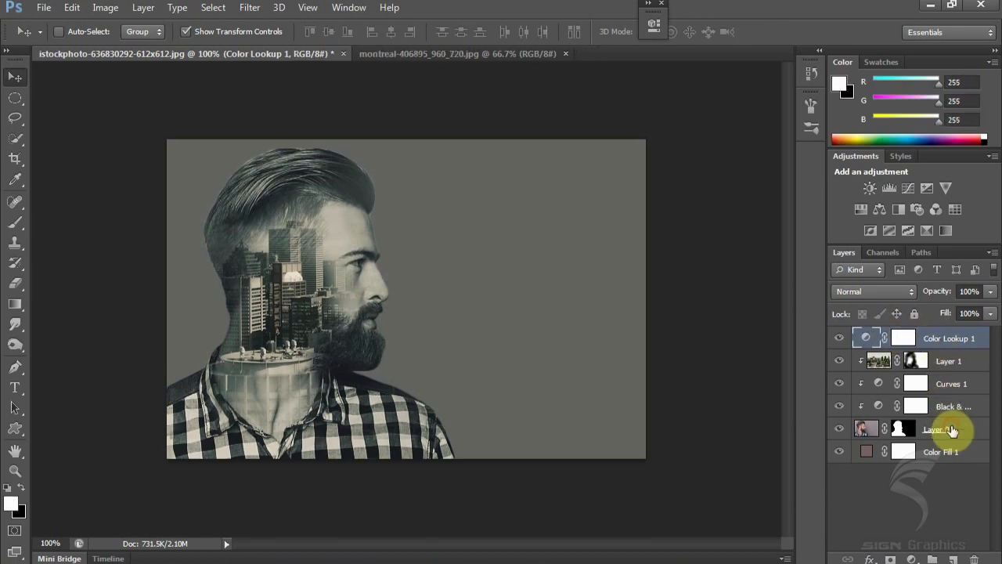
left_click(950, 430, "shift")
left_click_drag(957, 432, 933, 559)
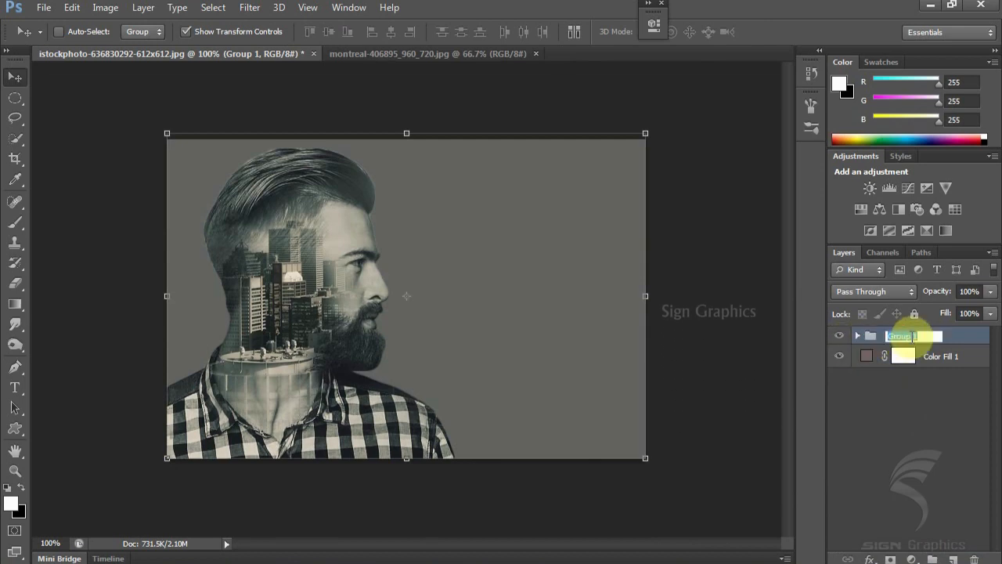
type("finaly")
key("Return")
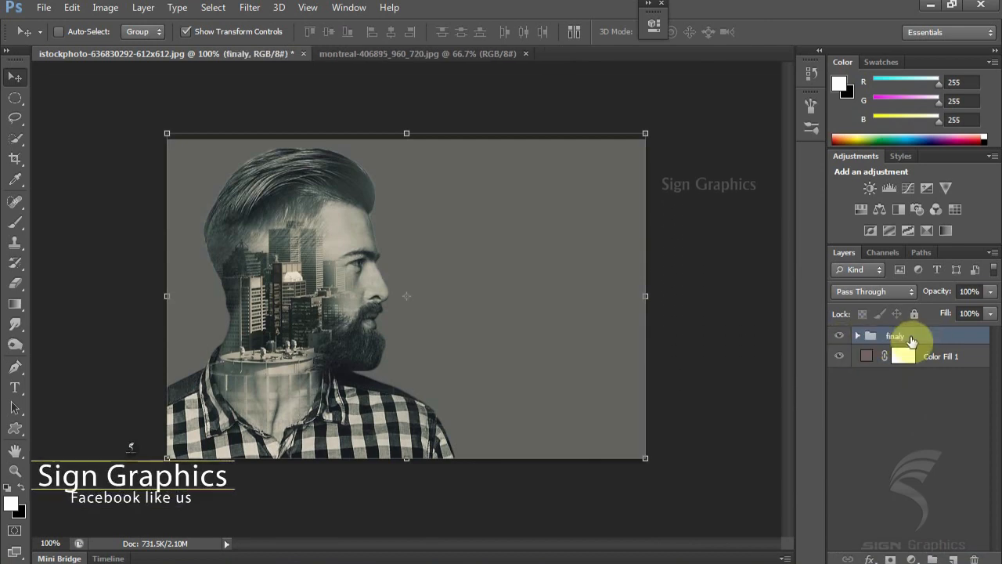
- Toggle the finaly group's visibility off and on, and give the group a red color label
left_click(841, 336)
left_click(844, 335)
right_click(844, 335)
left_click(858, 400)
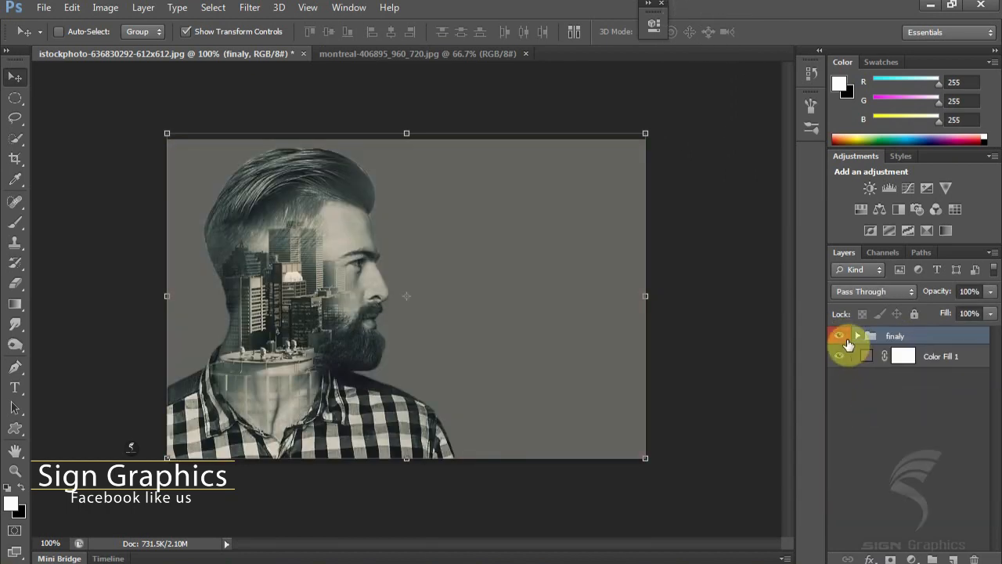
- Turn off Show Transform Controls and compare the image with the finaly group hidden and shown
left_click(249, 31)
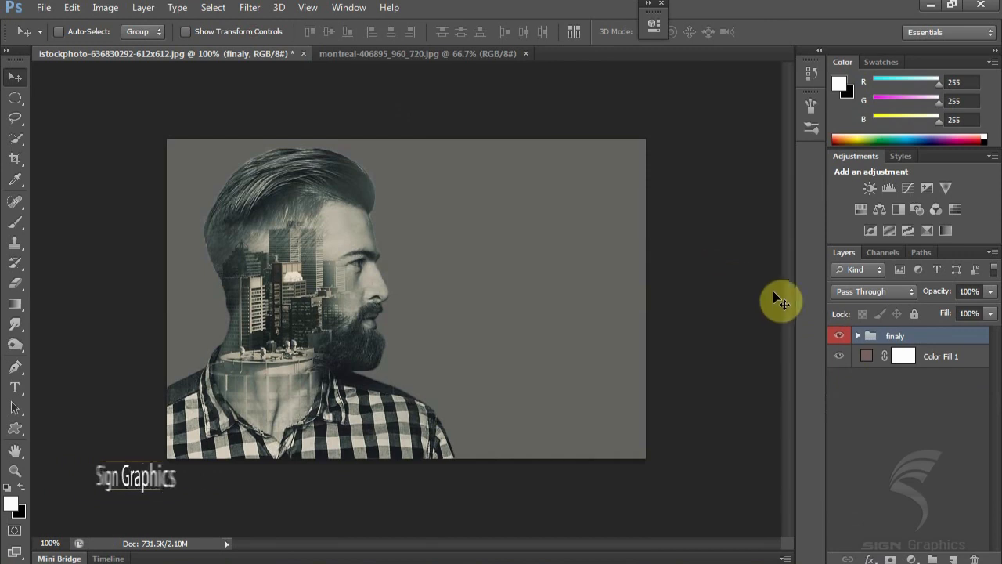
left_click(842, 336)
left_click(842, 336)
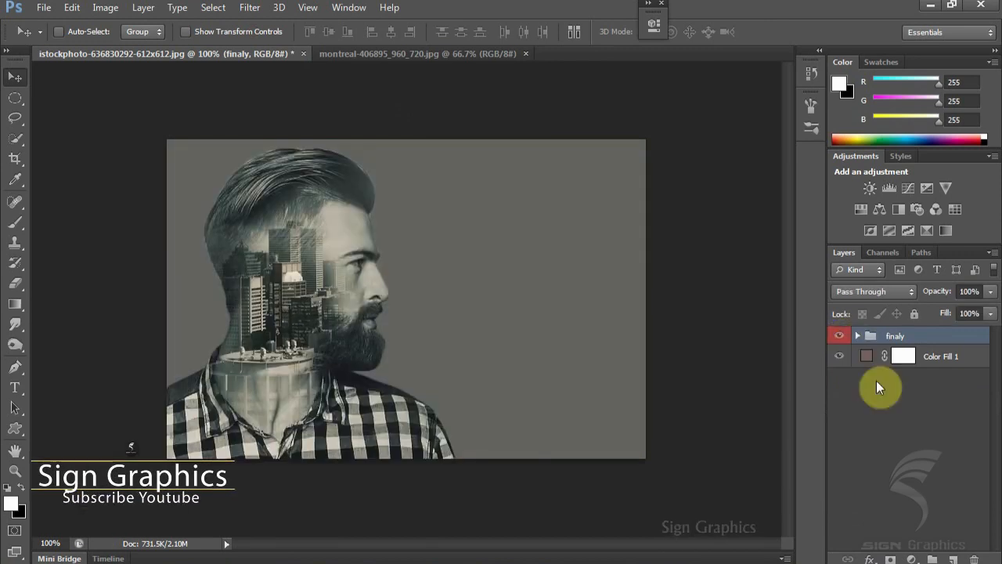
- Reselect the finaly group and open Save As for the portrait document
left_click(890, 414)
left_click(885, 336)
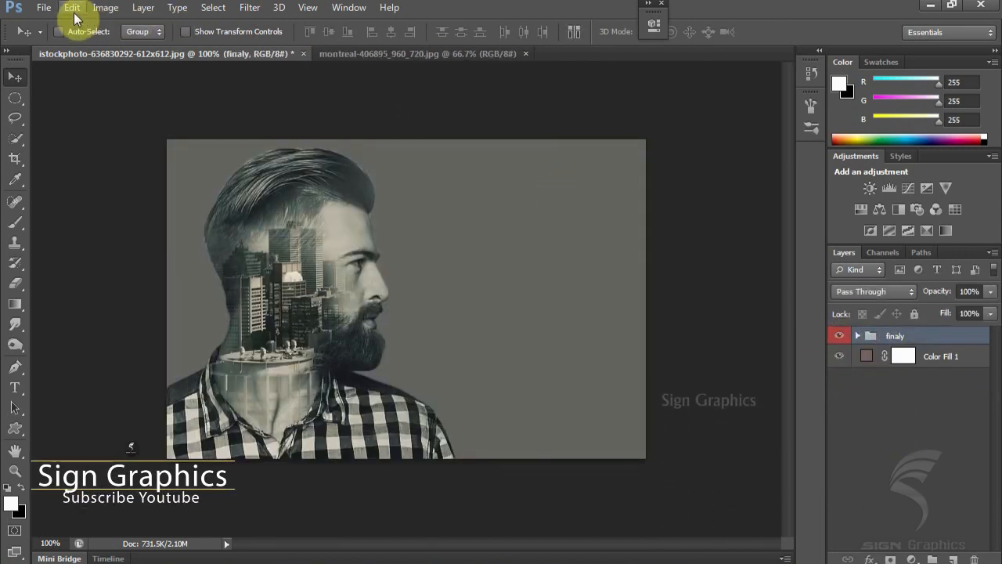
left_click(44, 8)
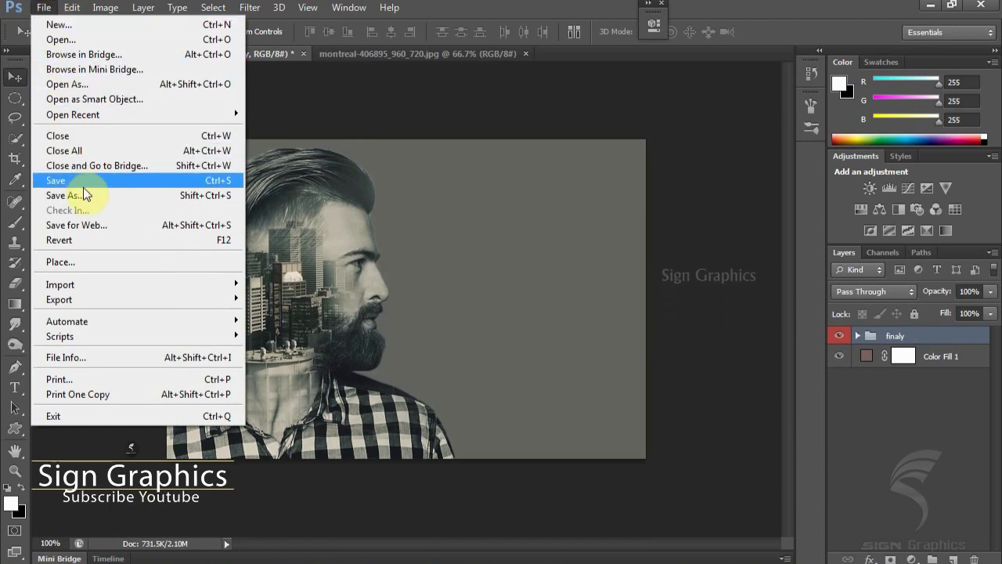
left_click(71, 195)
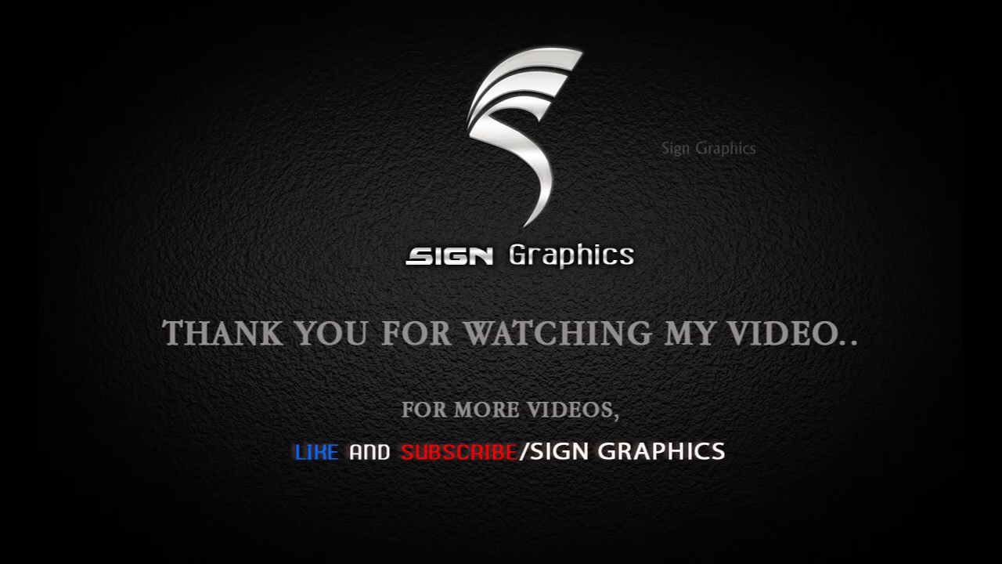